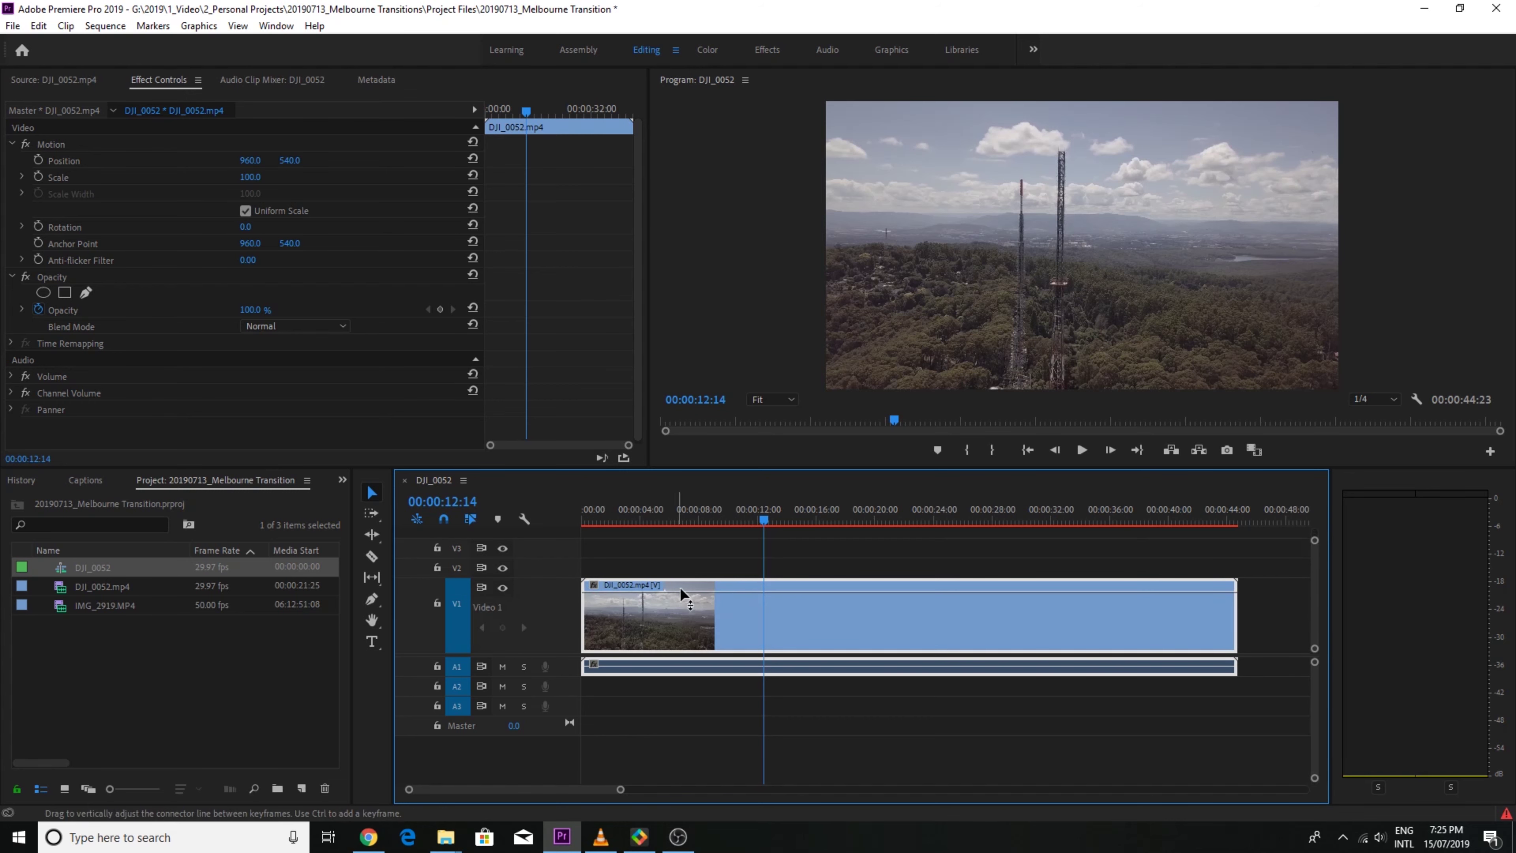
Try lowering the DJI_0052 clip's opacity line, undo it, and switch the clip's keyframe display to Time Remapping speed
{"action": "left_click_drag", "start_coordinate": [779, 589], "coordinate": [780, 623]}
{"action": "key", "text": "ctrl+z"}
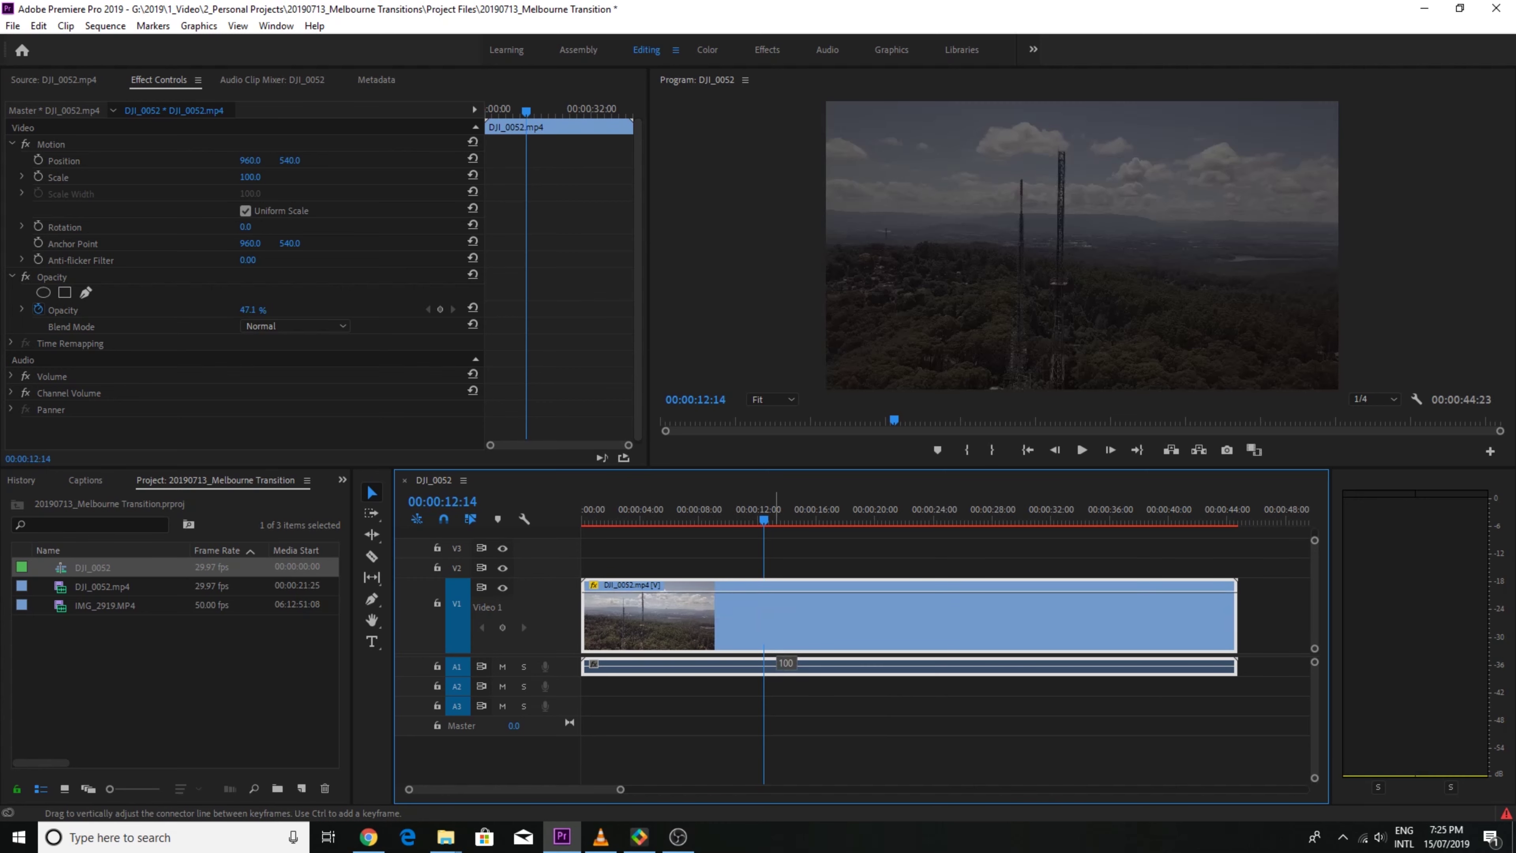
{"action": "left_click", "coordinate": [594, 585]}
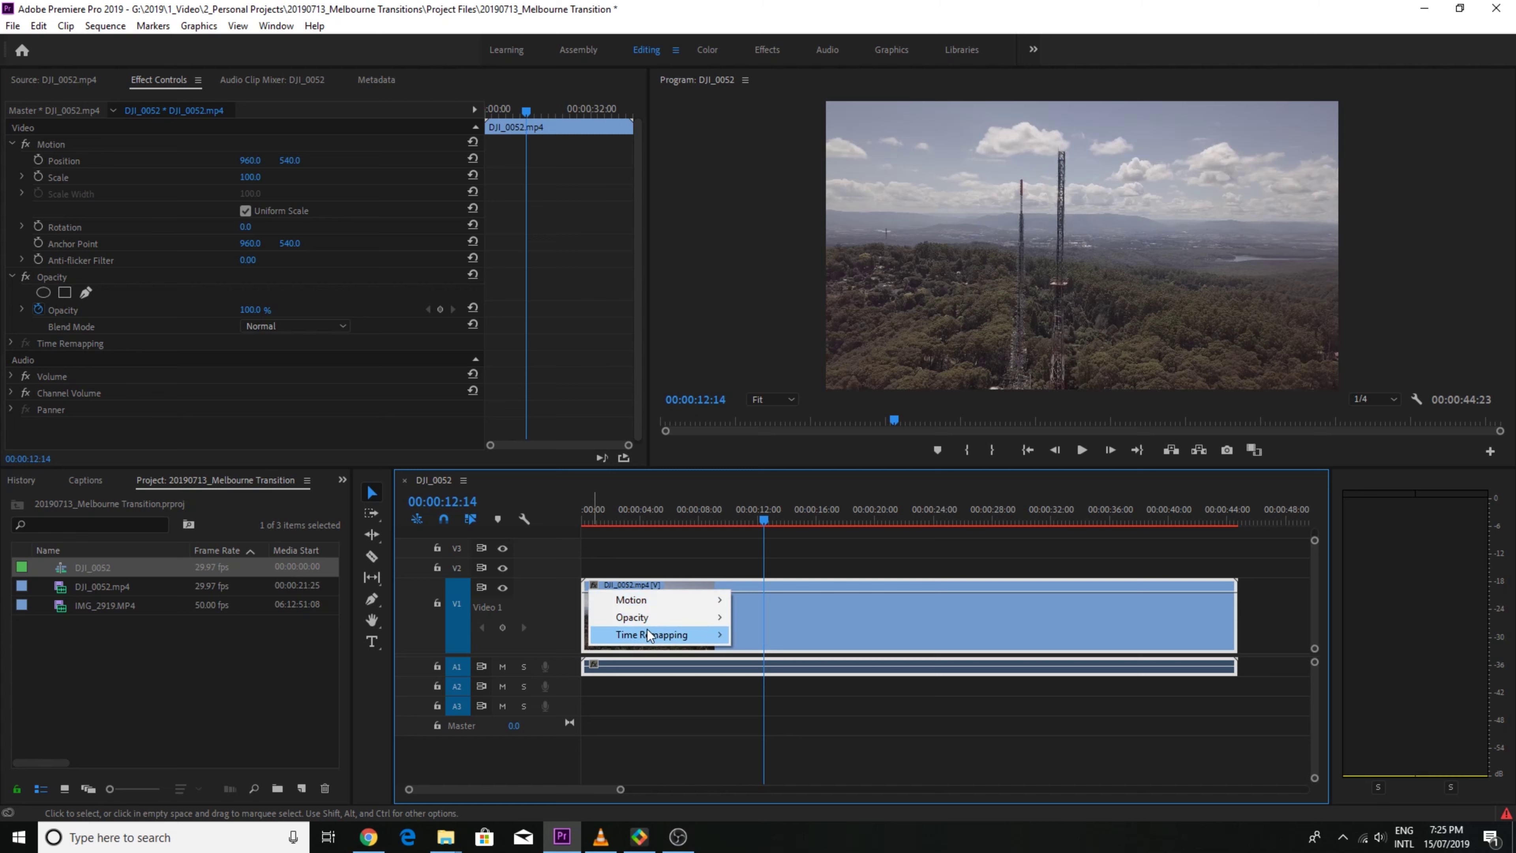
{"action": "mouse_move", "coordinate": [649, 632]}
{"action": "left_click", "coordinate": [776, 635]}
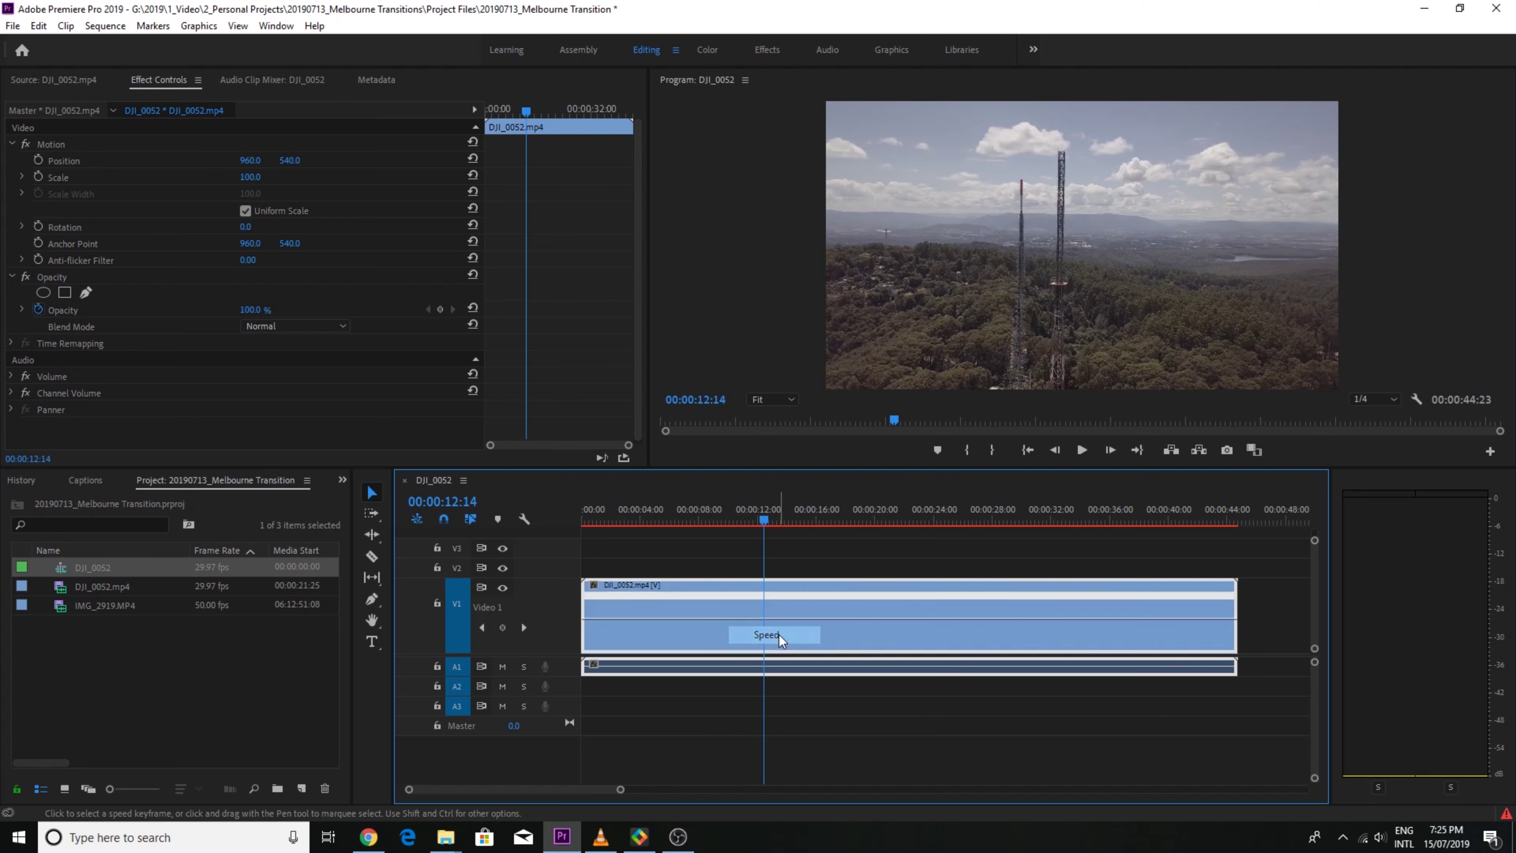
Add speed keyframes to the DJI_0052 clip with the Pen tool at 00:00:12:14 and 00:00:24:11
{"action": "key", "text": "p"}
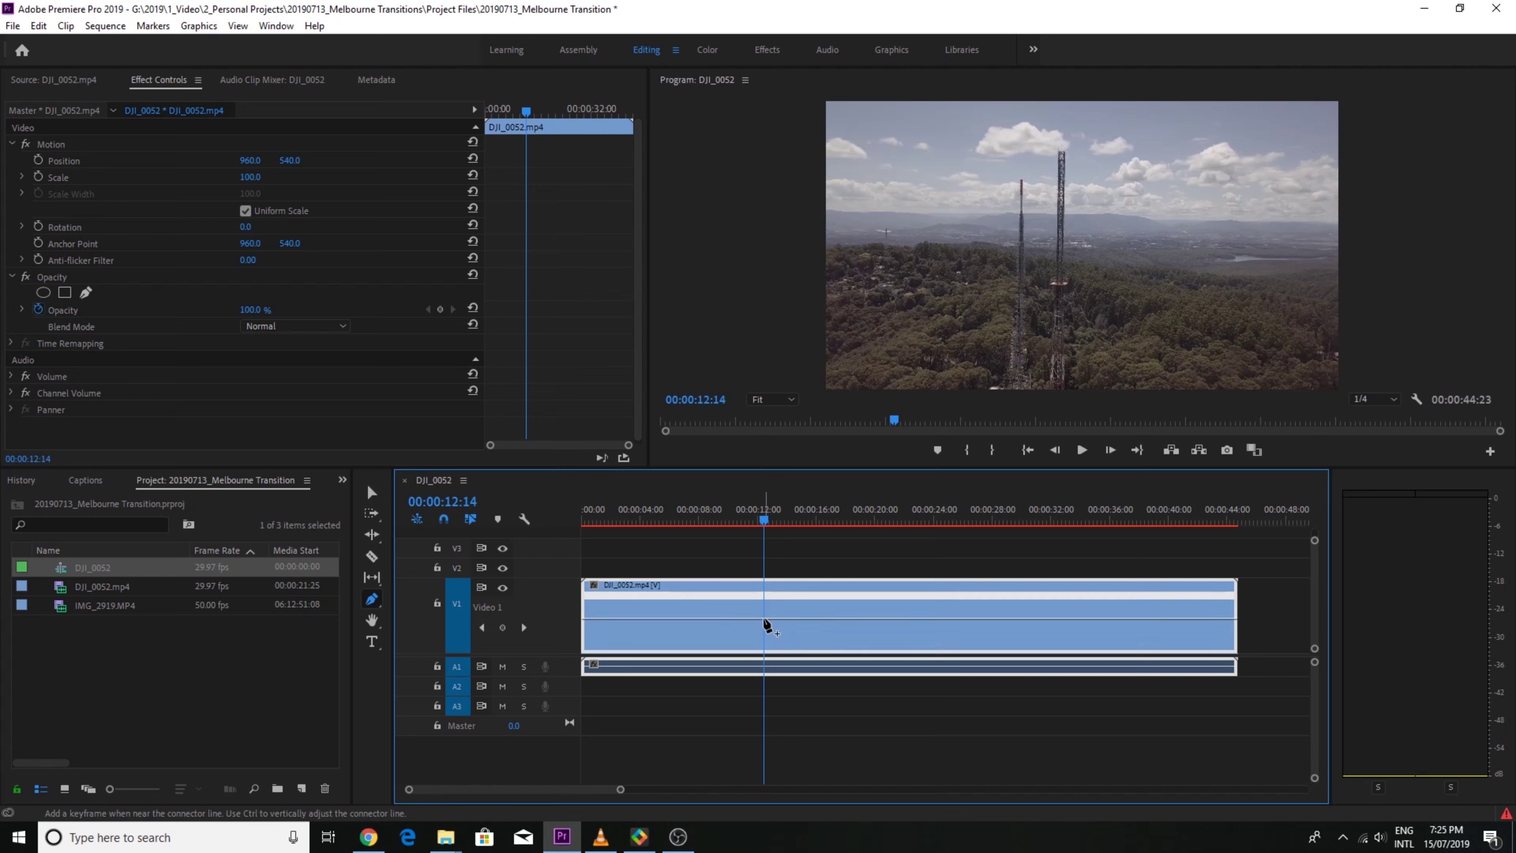
{"action": "left_click", "coordinate": [764, 619]}
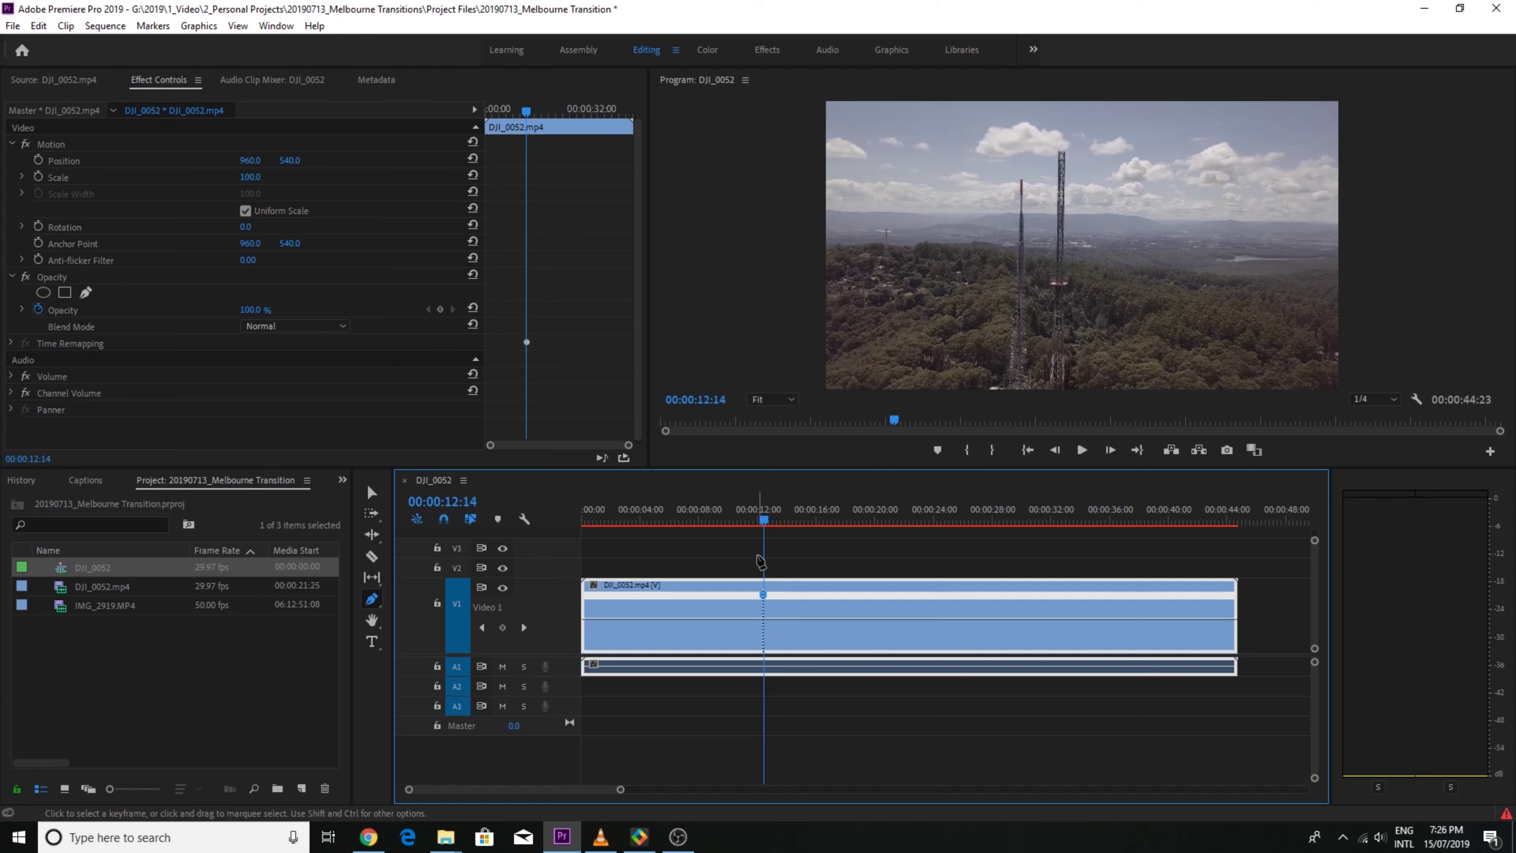
{"action": "left_click_drag", "start_coordinate": [763, 517], "coordinate": [939, 520]}
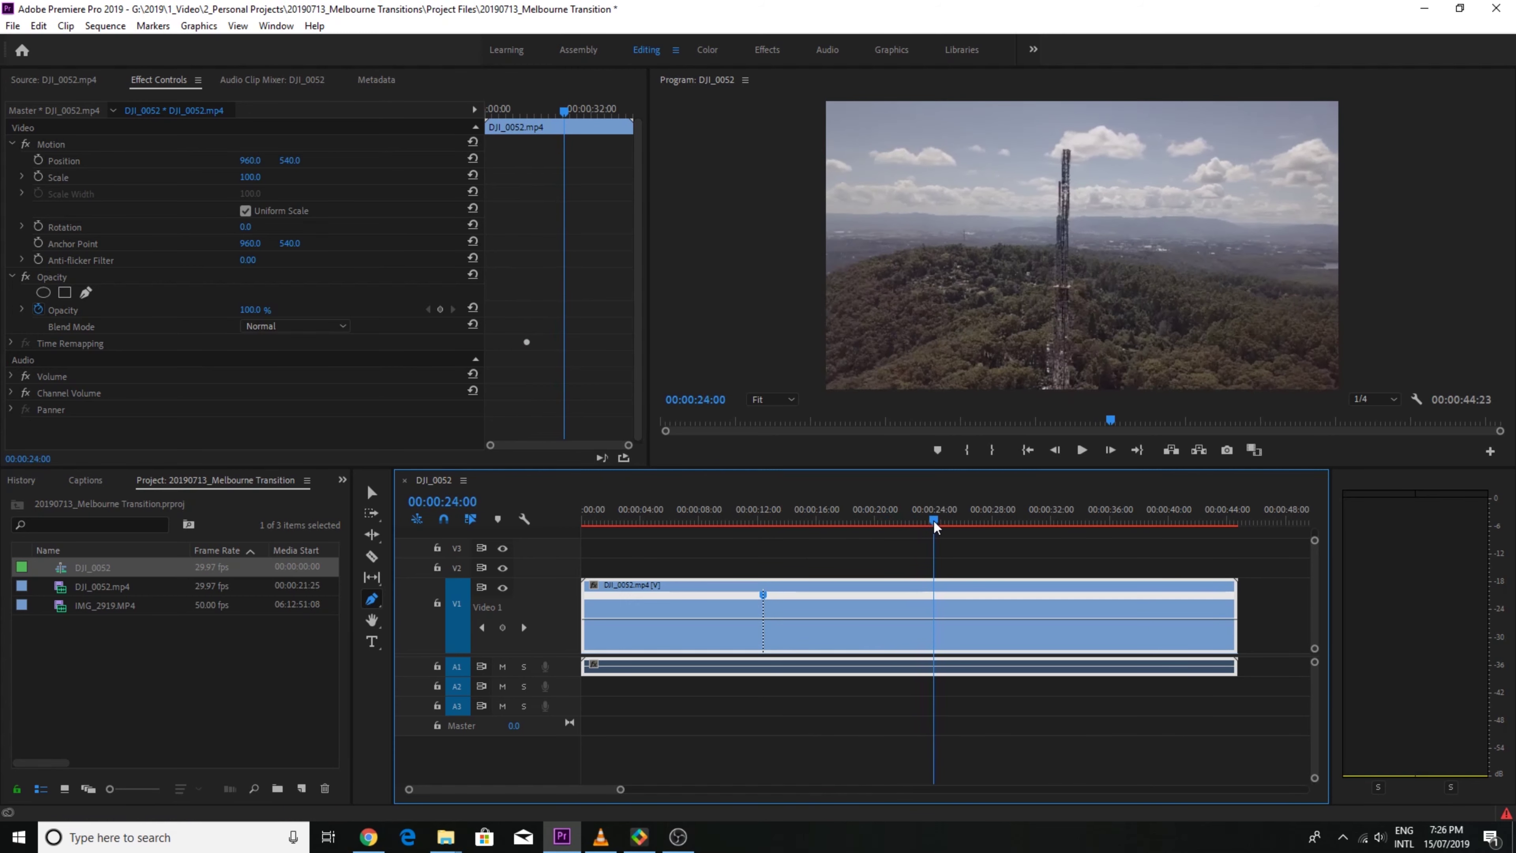
{"action": "left_click", "coordinate": [939, 621]}
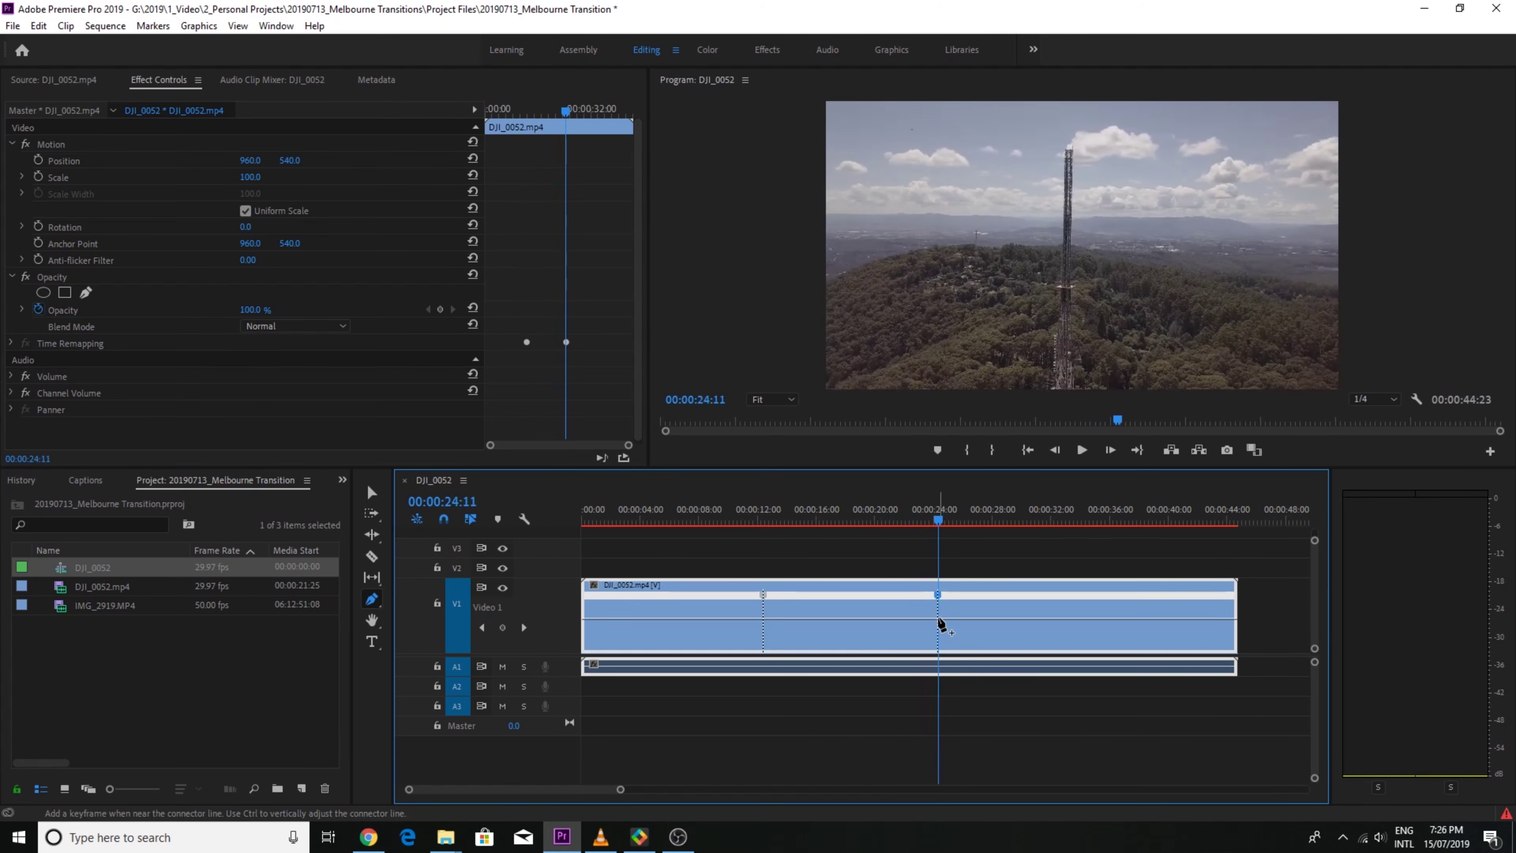
Raise the playback speed between the two keyframes so that section lasts about 1.4 seconds
{"action": "left_click", "coordinate": [946, 521]}
{"action": "left_click_drag", "start_coordinate": [945, 521], "coordinate": [876, 549]}
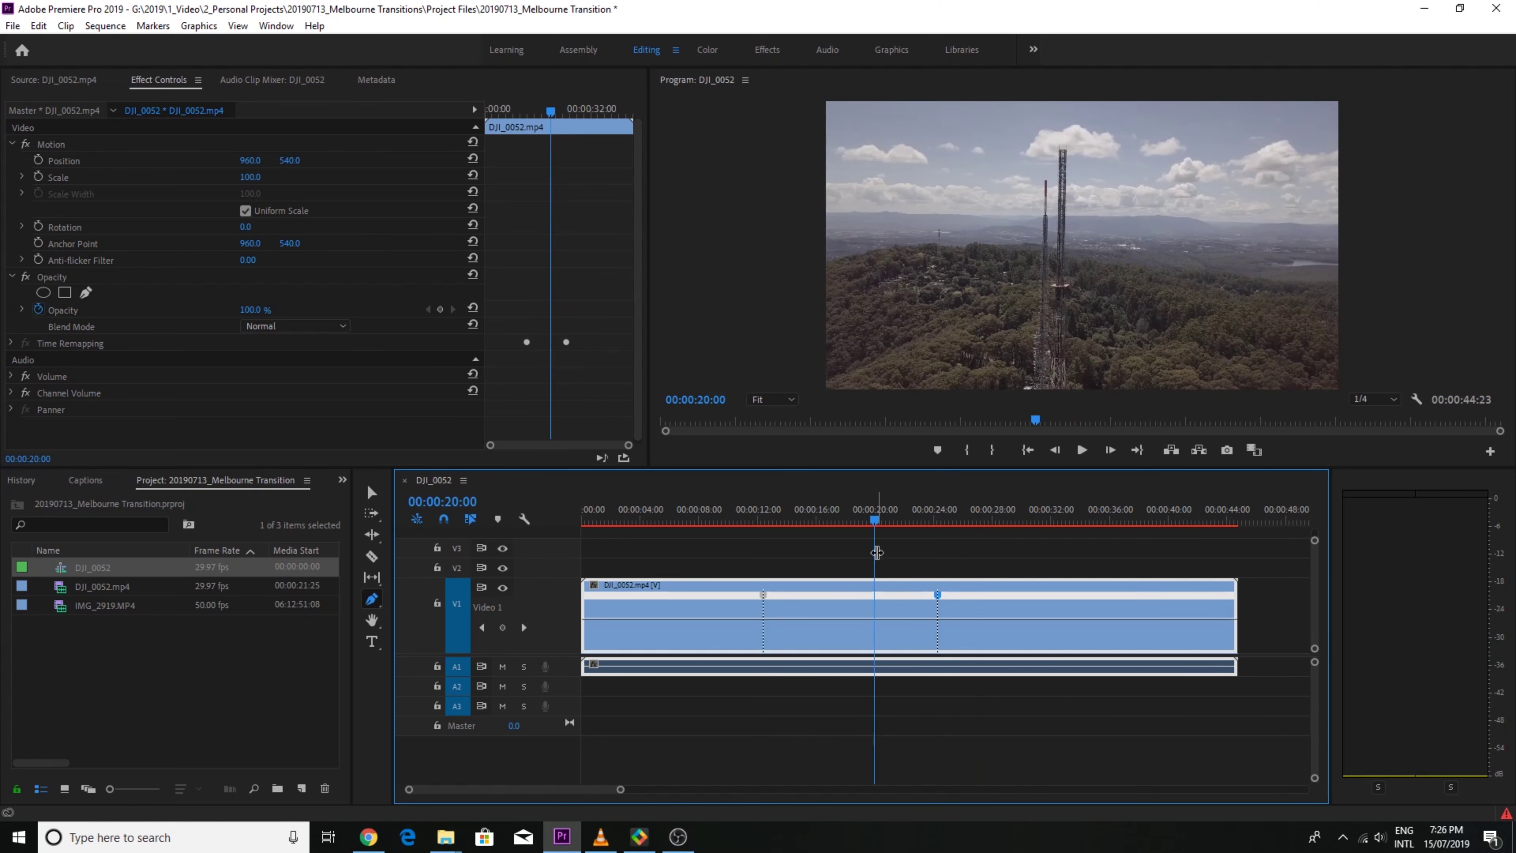
{"action": "key", "text": "v"}
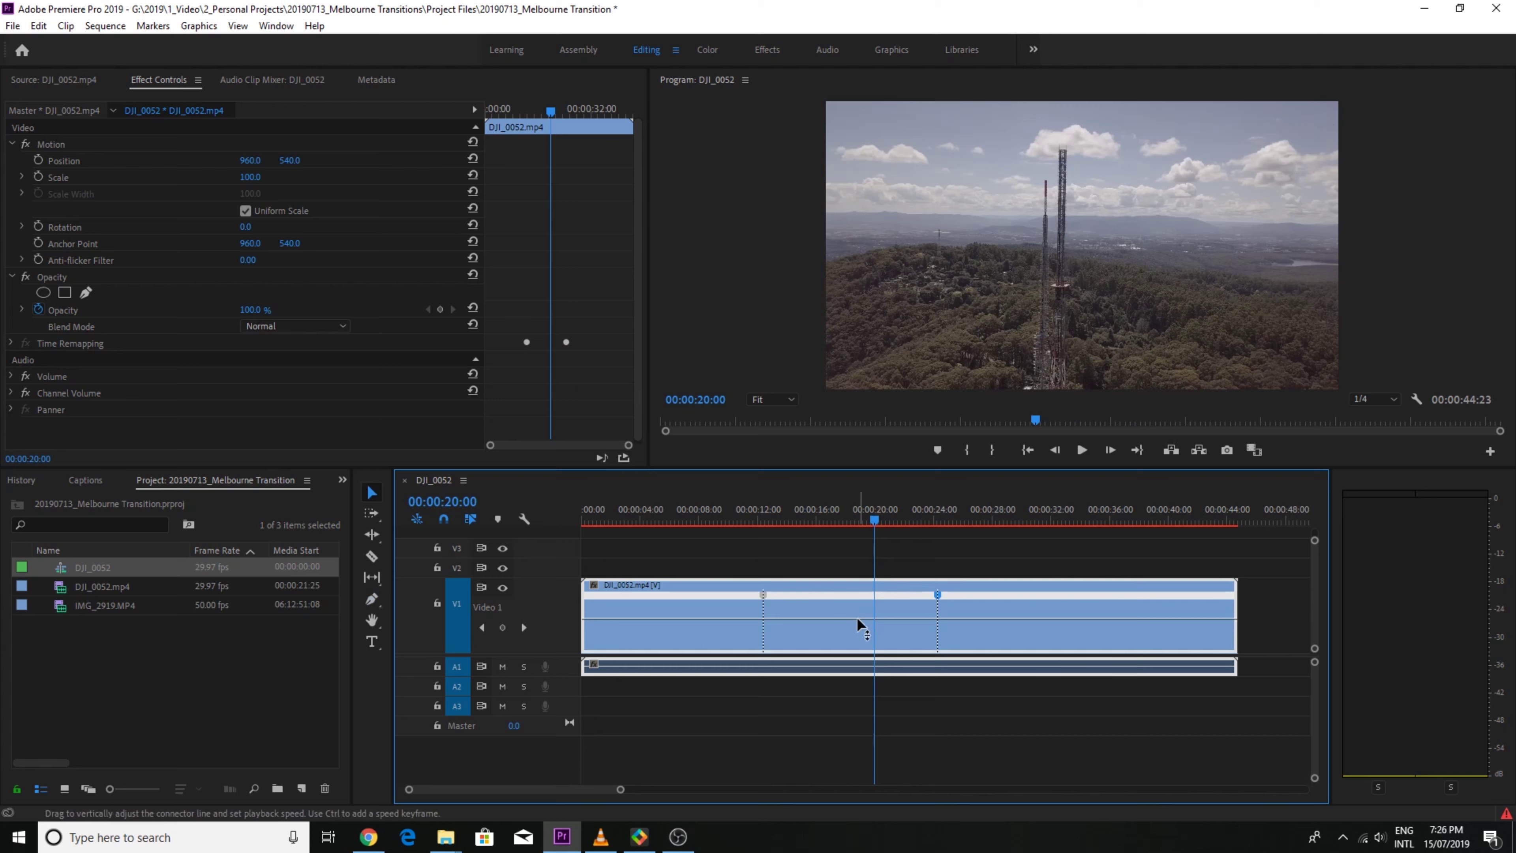
{"action": "left_click", "coordinate": [849, 618]}
{"action": "left_click_drag", "start_coordinate": [849, 617], "coordinate": [850, 597]}
Play back the sped-up section of the DJI_0052 clip to check the abrupt speed change
{"action": "left_click", "coordinate": [734, 505]}
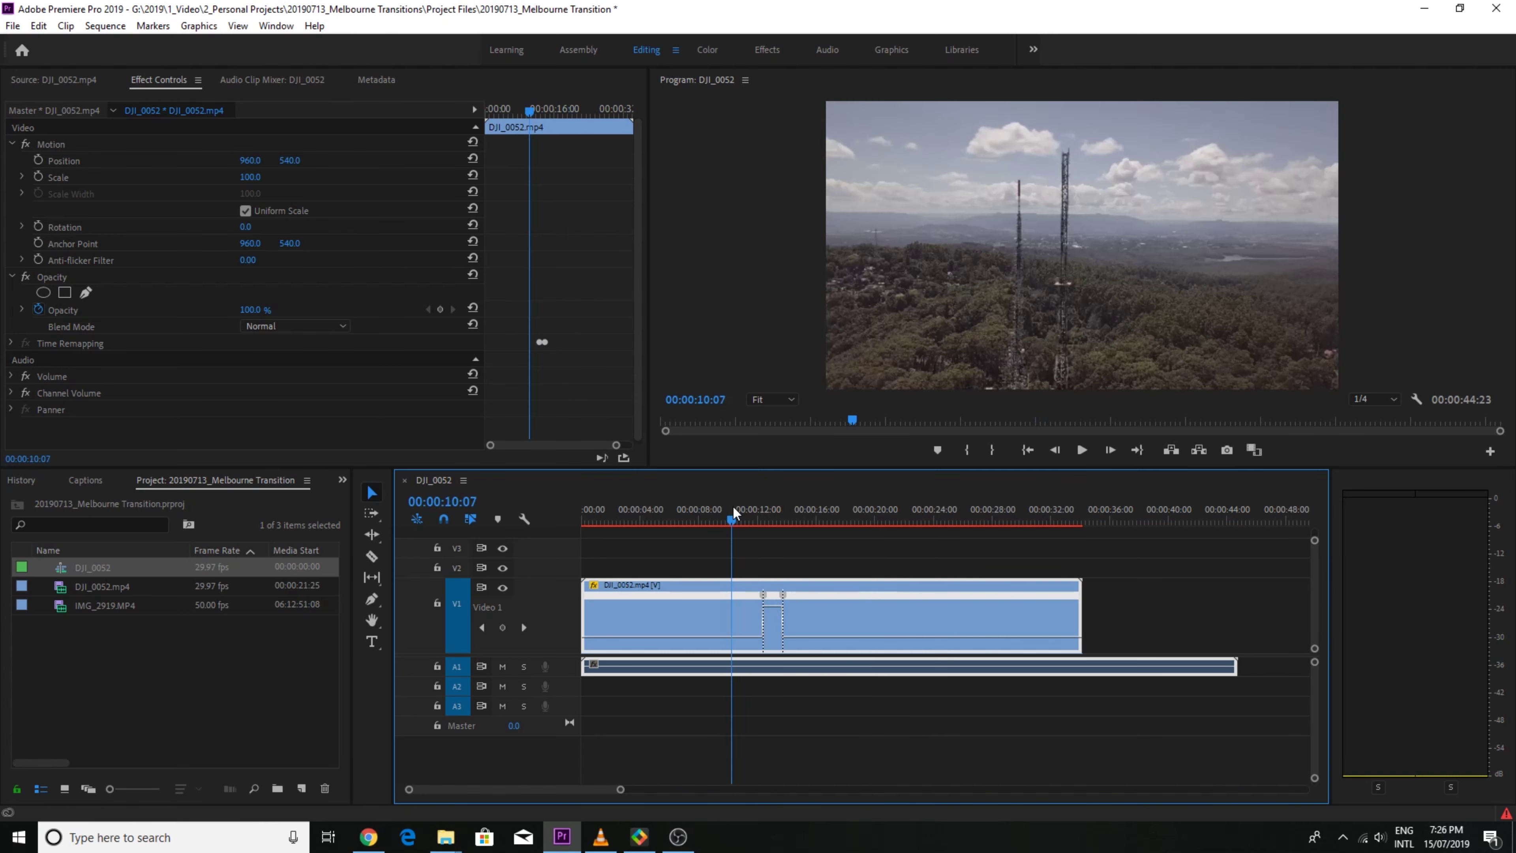
{"action": "key", "text": "equal"}
{"action": "key", "text": "equal"}
{"action": "key", "text": "space"}
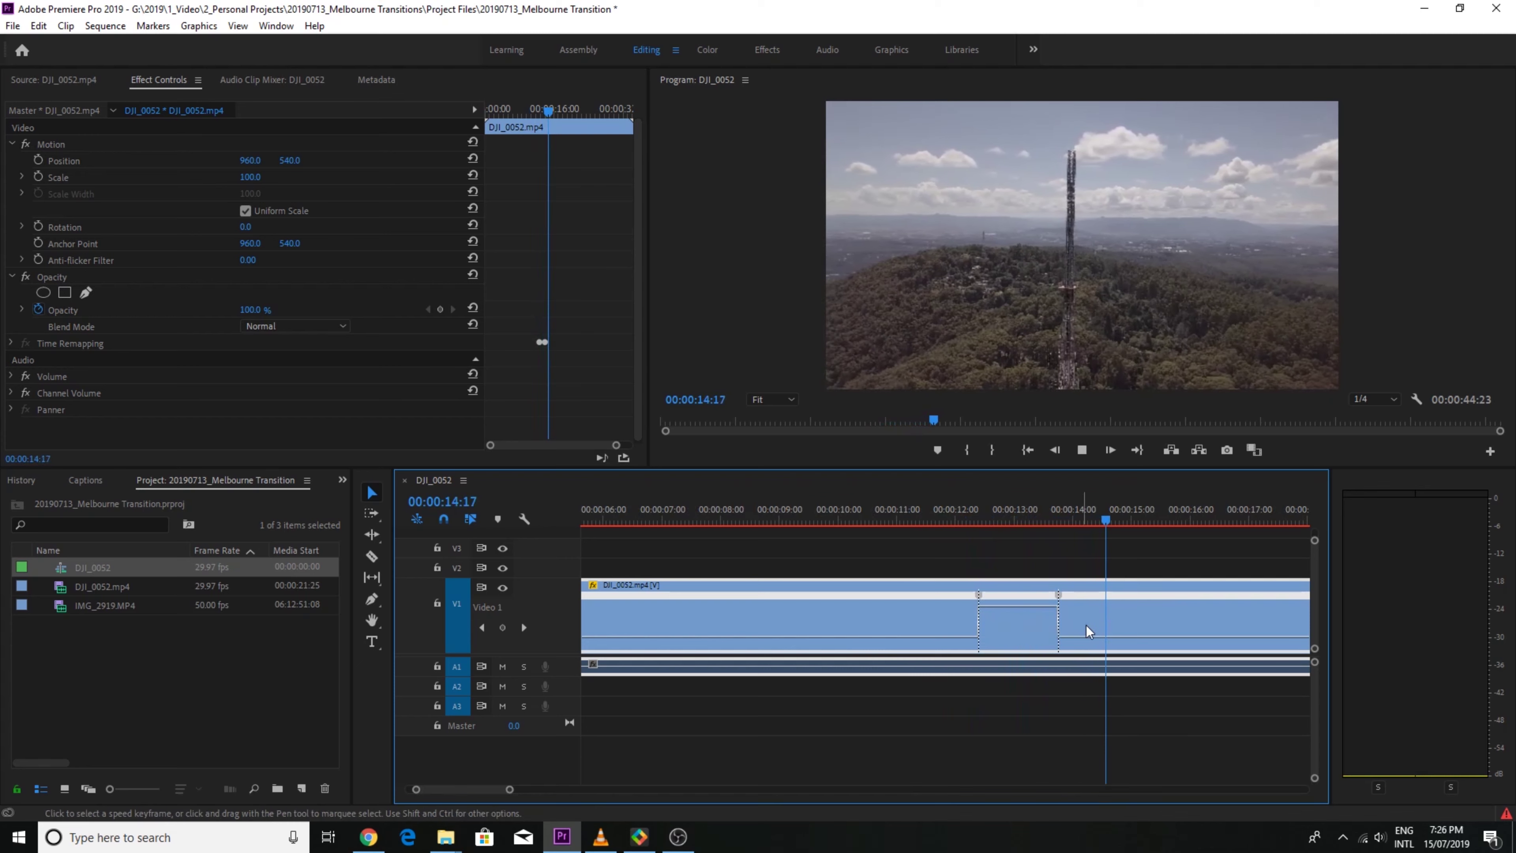
{"action": "left_click_drag", "start_coordinate": [973, 524], "coordinate": [948, 527]}
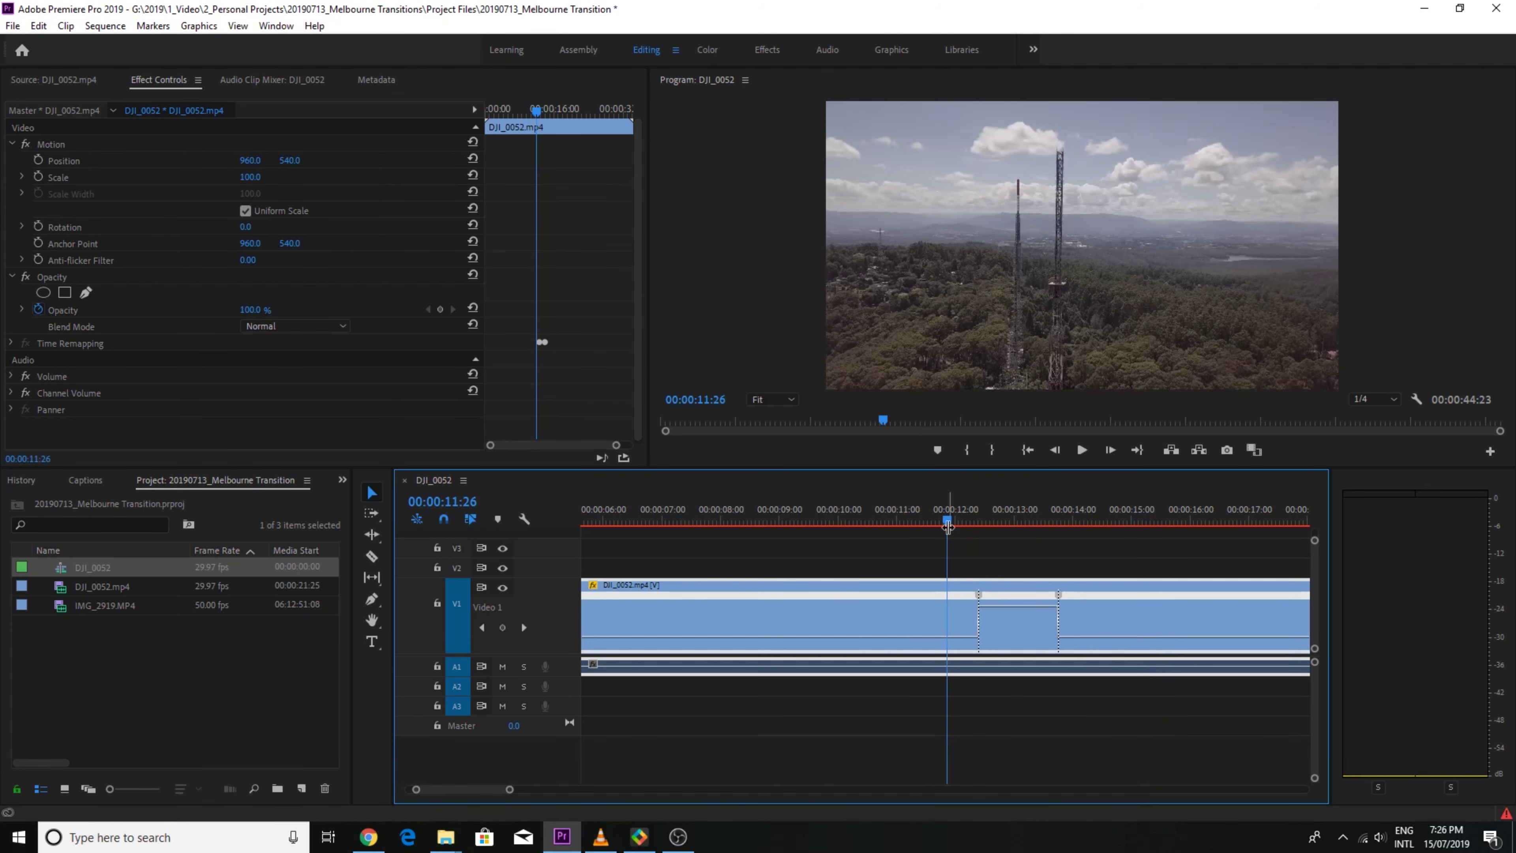
{"action": "key", "text": "space"}
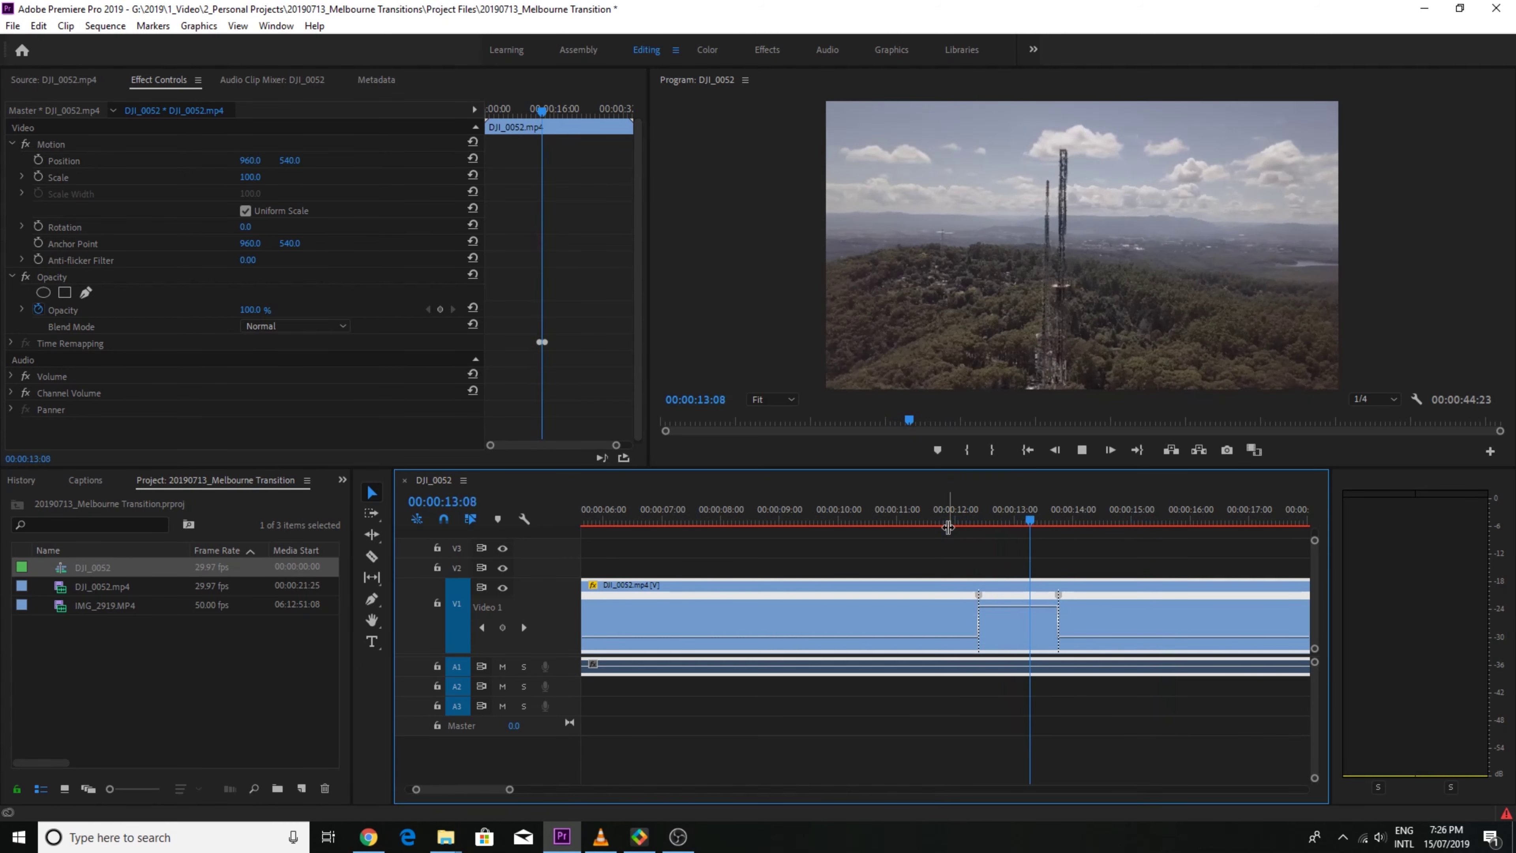
{"action": "key", "text": "space"}
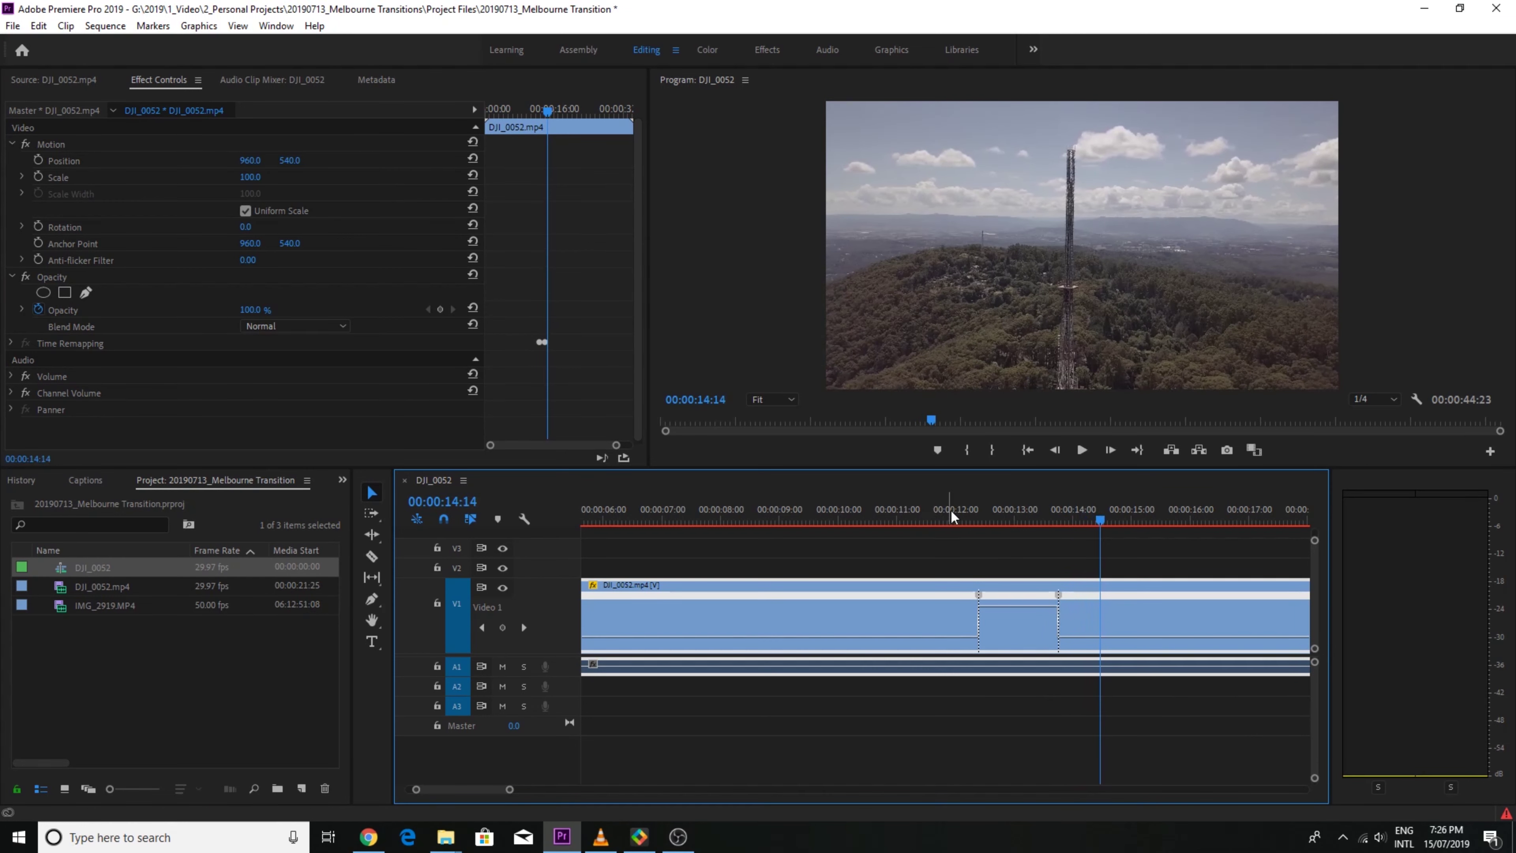
Split the first speed keyframe so the speed ramps up over about 10 frames, starting at 00:00:12:12
{"action": "left_click", "coordinate": [964, 509]}
{"action": "key", "text": "="}
{"action": "key", "text": "="}
{"action": "key", "text": "="}
{"action": "left_click_drag", "start_coordinate": [1091, 524], "coordinate": [1113, 522]}
{"action": "left_click_drag", "start_coordinate": [1114, 599], "coordinate": [1231, 606]}
{"action": "key", "text": "minus"}
{"action": "left_click_drag", "start_coordinate": [1094, 601], "coordinate": [1153, 603]}
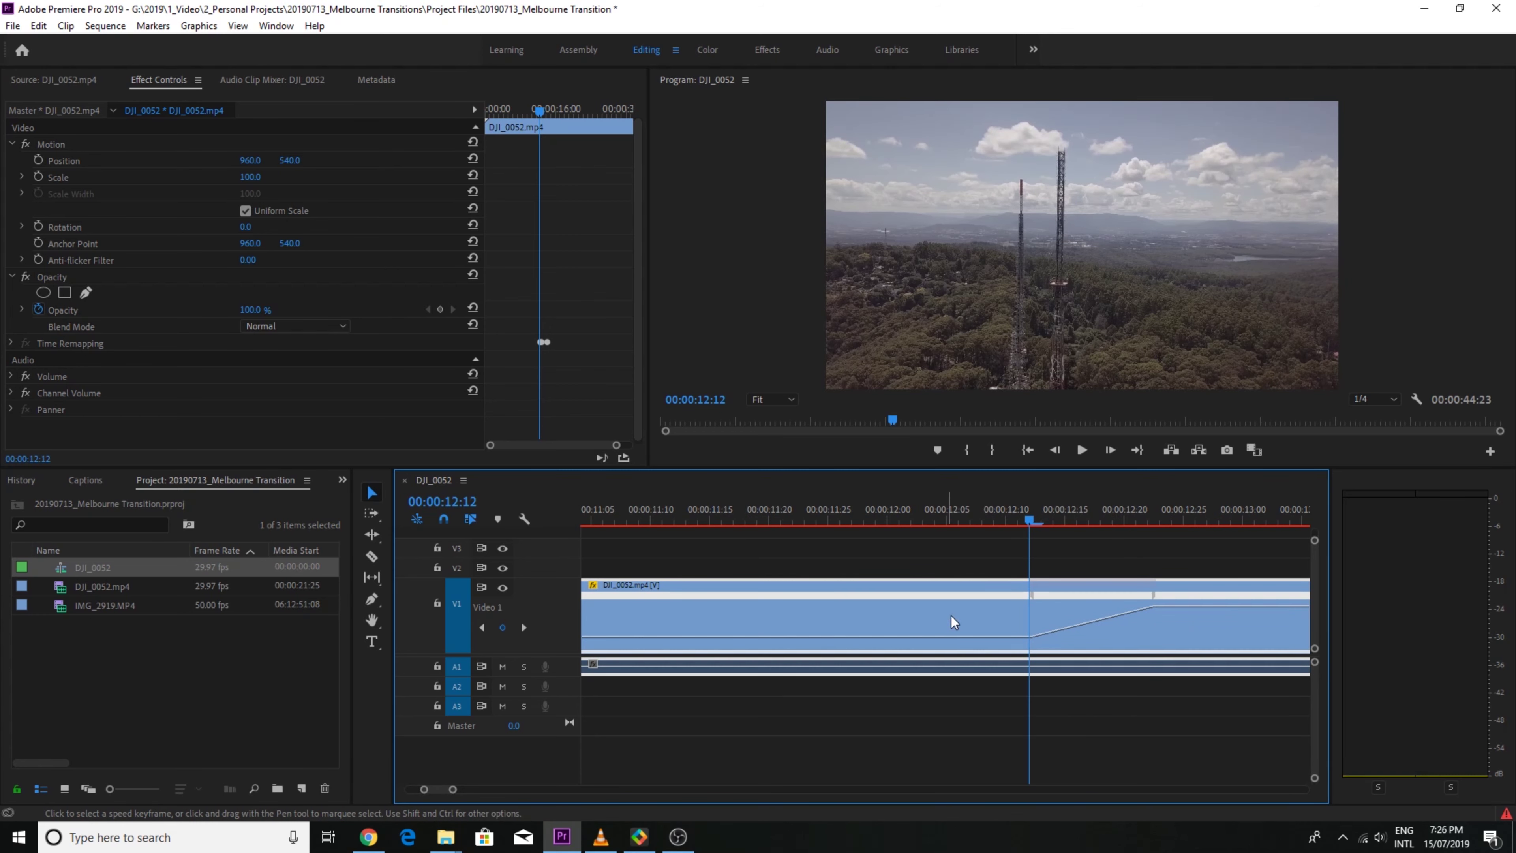
Split the second speed keyframe into a ramp down of about 19 frames and play back the result
{"action": "left_click", "coordinate": [874, 513]}
{"action": "key", "text": "space"}
{"action": "key", "text": "space"}
{"action": "left_click", "coordinate": [905, 604], "text": "ctrl"}
{"action": "left_click_drag", "start_coordinate": [905, 598], "coordinate": [1141, 595]}
{"action": "key", "text": "space"}
{"action": "key", "text": "space"}
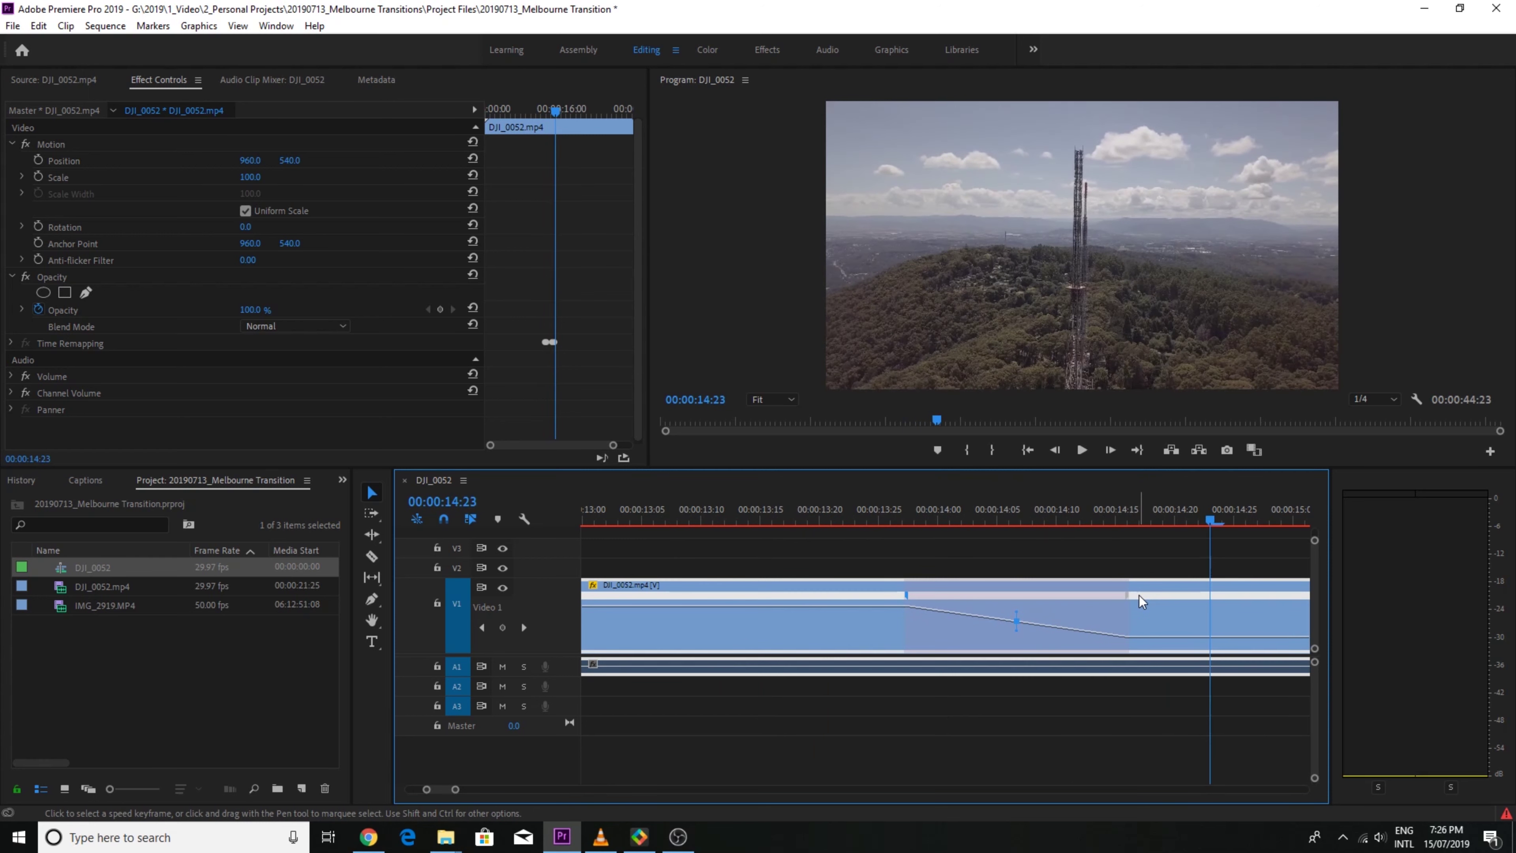
Smooth the ramp down at the end of the fast section into an S-shaped ease curve using its Bezier handle
{"action": "key", "text": "minus"}
{"action": "key", "text": "minus"}
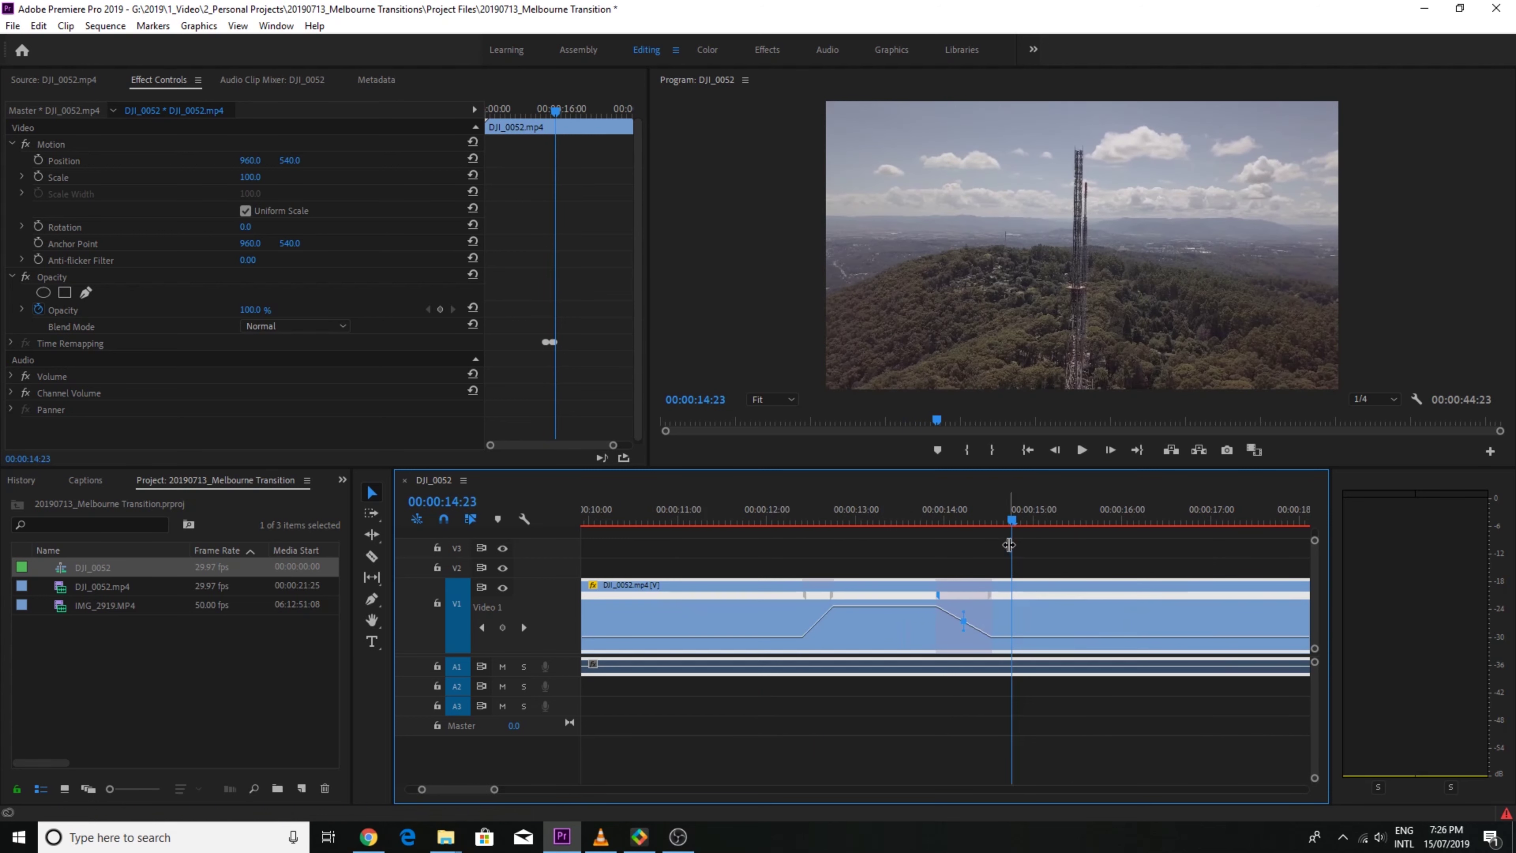
{"action": "left_click", "coordinate": [951, 520]}
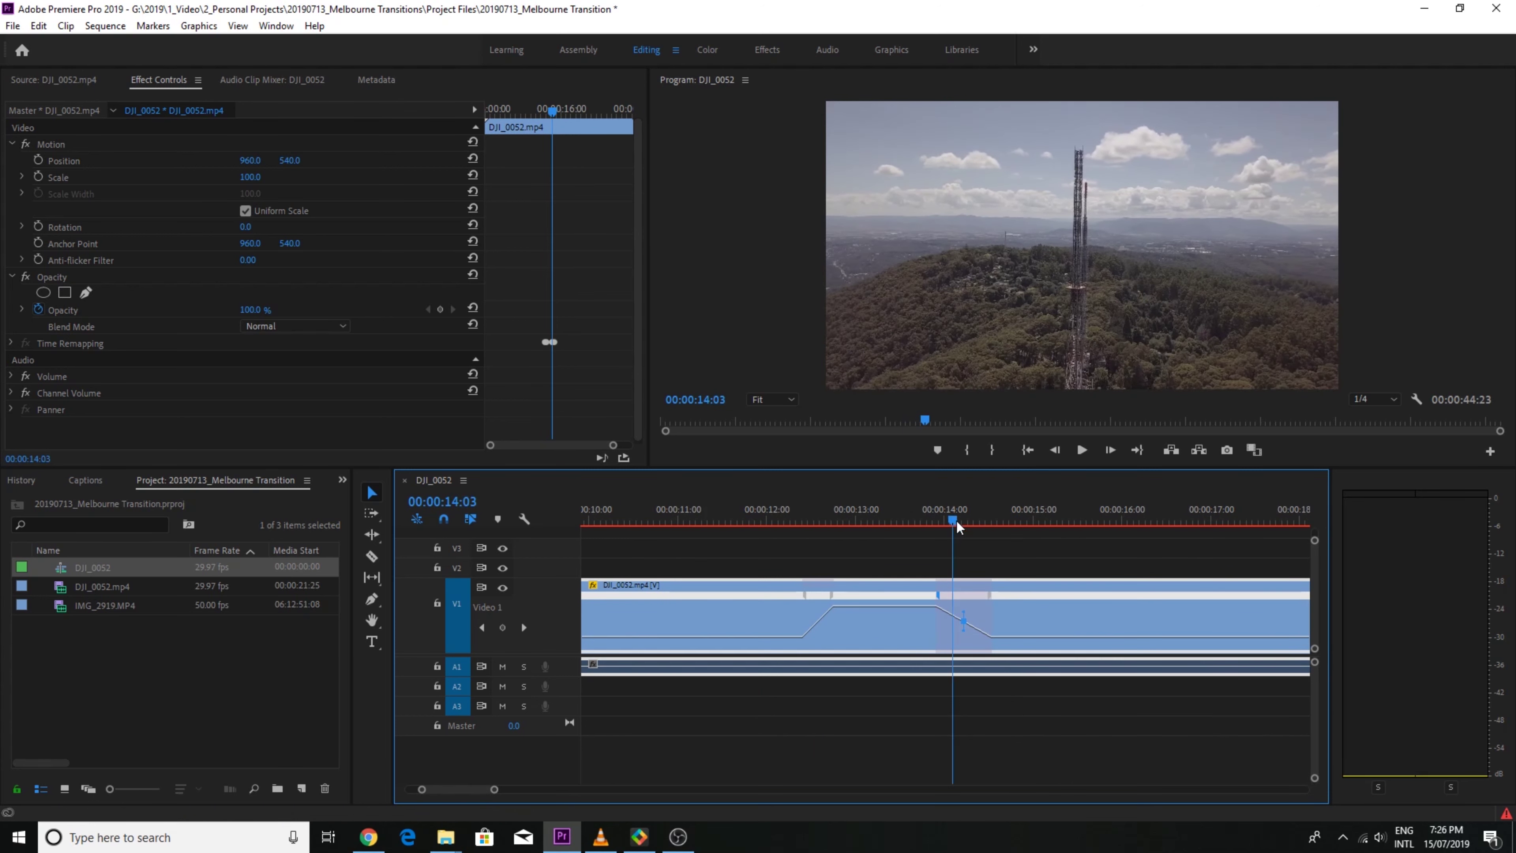
{"action": "left_click", "coordinate": [959, 519]}
{"action": "key", "text": "equal"}
{"action": "key", "text": "equal"}
{"action": "key", "text": "equal"}
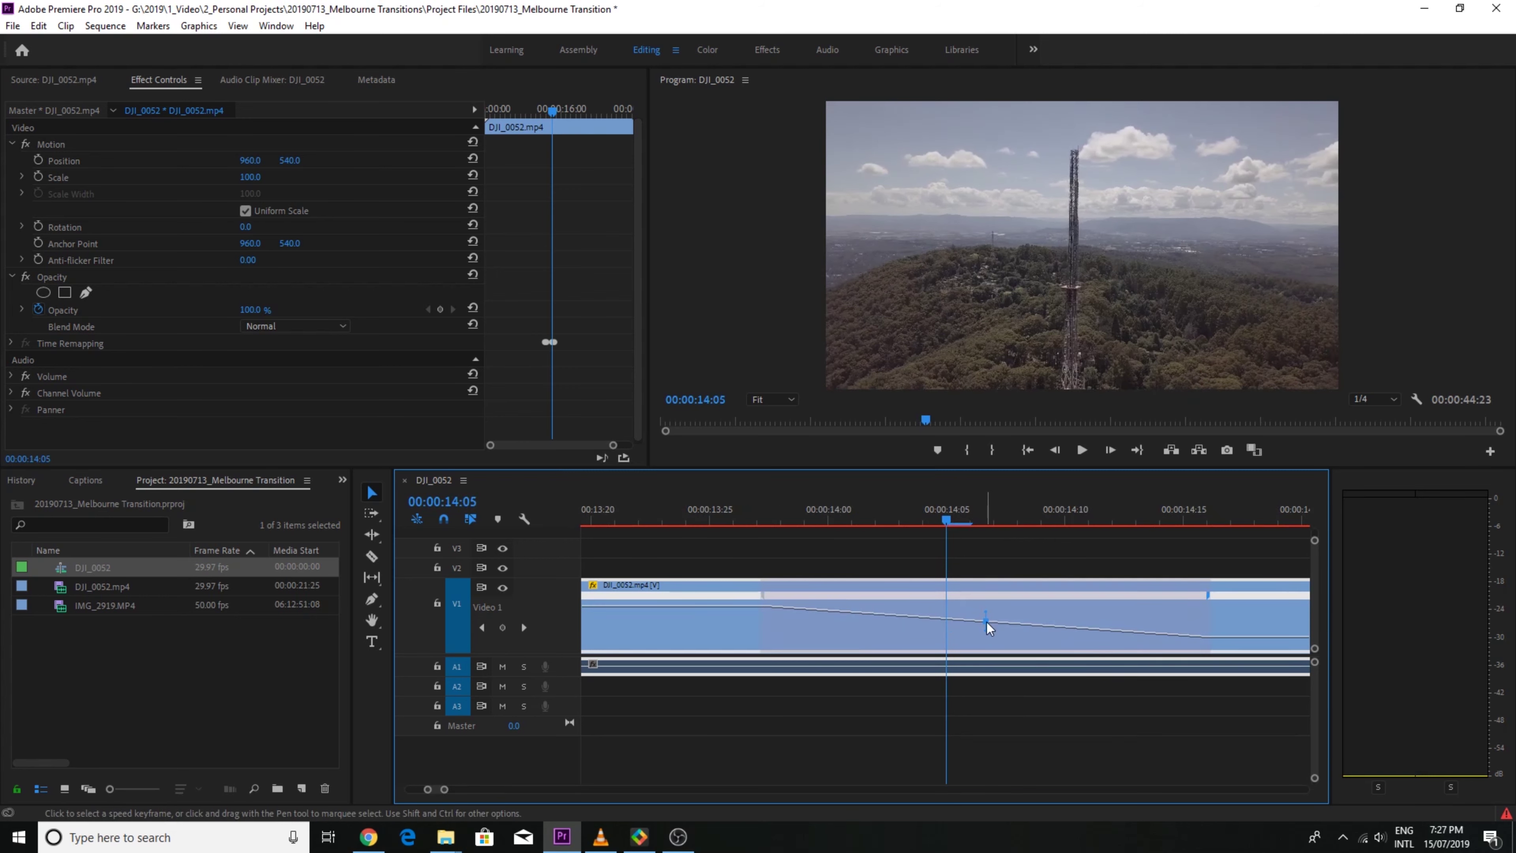
{"action": "left_click", "coordinate": [984, 613]}
{"action": "left_click_drag", "start_coordinate": [978, 614], "coordinate": [864, 598]}
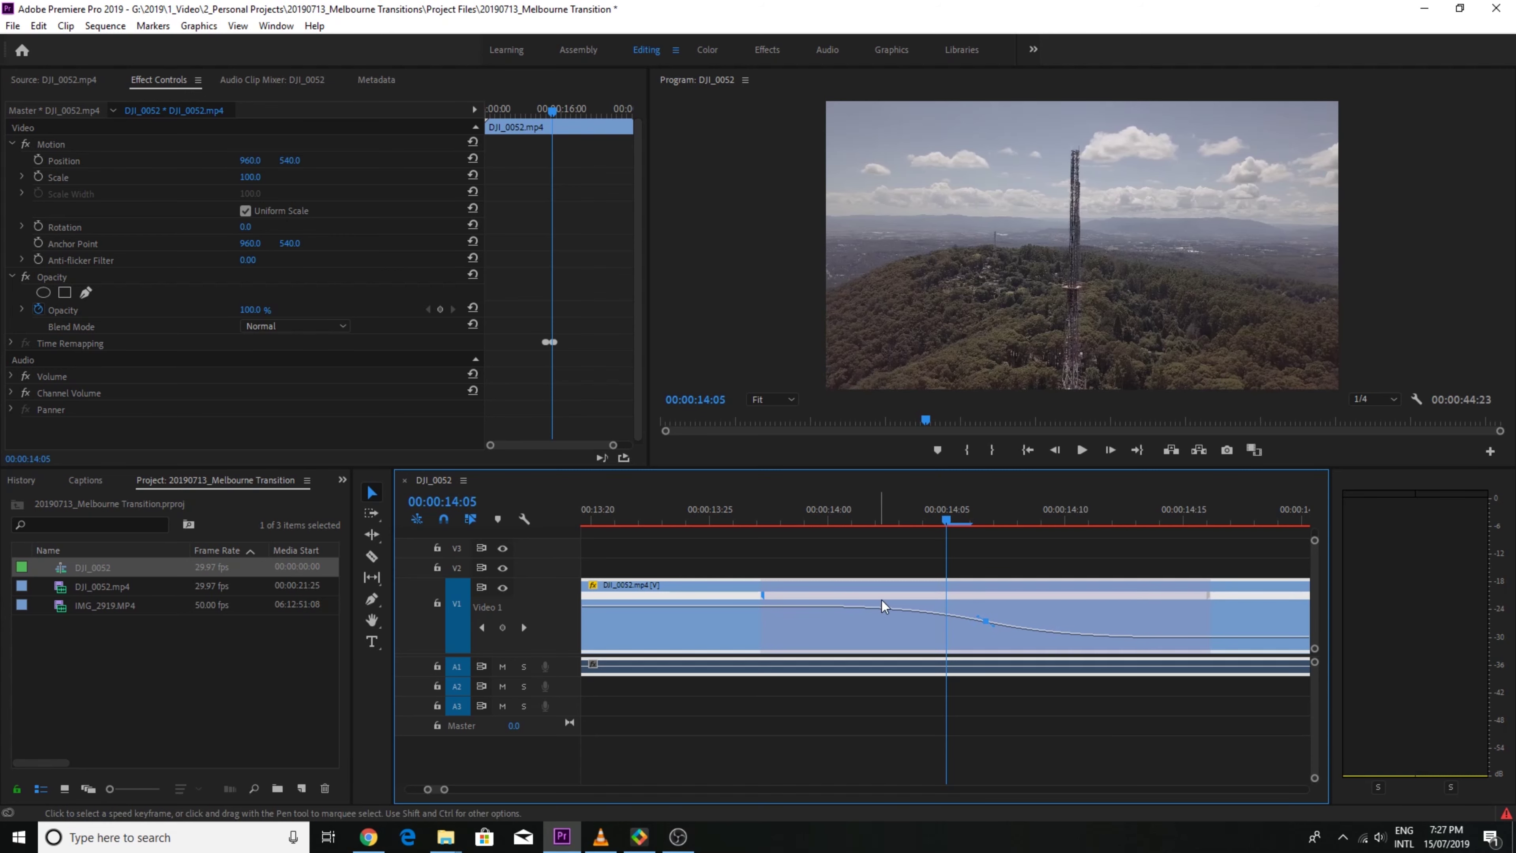
Smooth the ramp up at the start of the fast section into an S-shaped ease curve using its Bezier handle
{"action": "key", "text": "minus"}
{"action": "key", "text": "minus"}
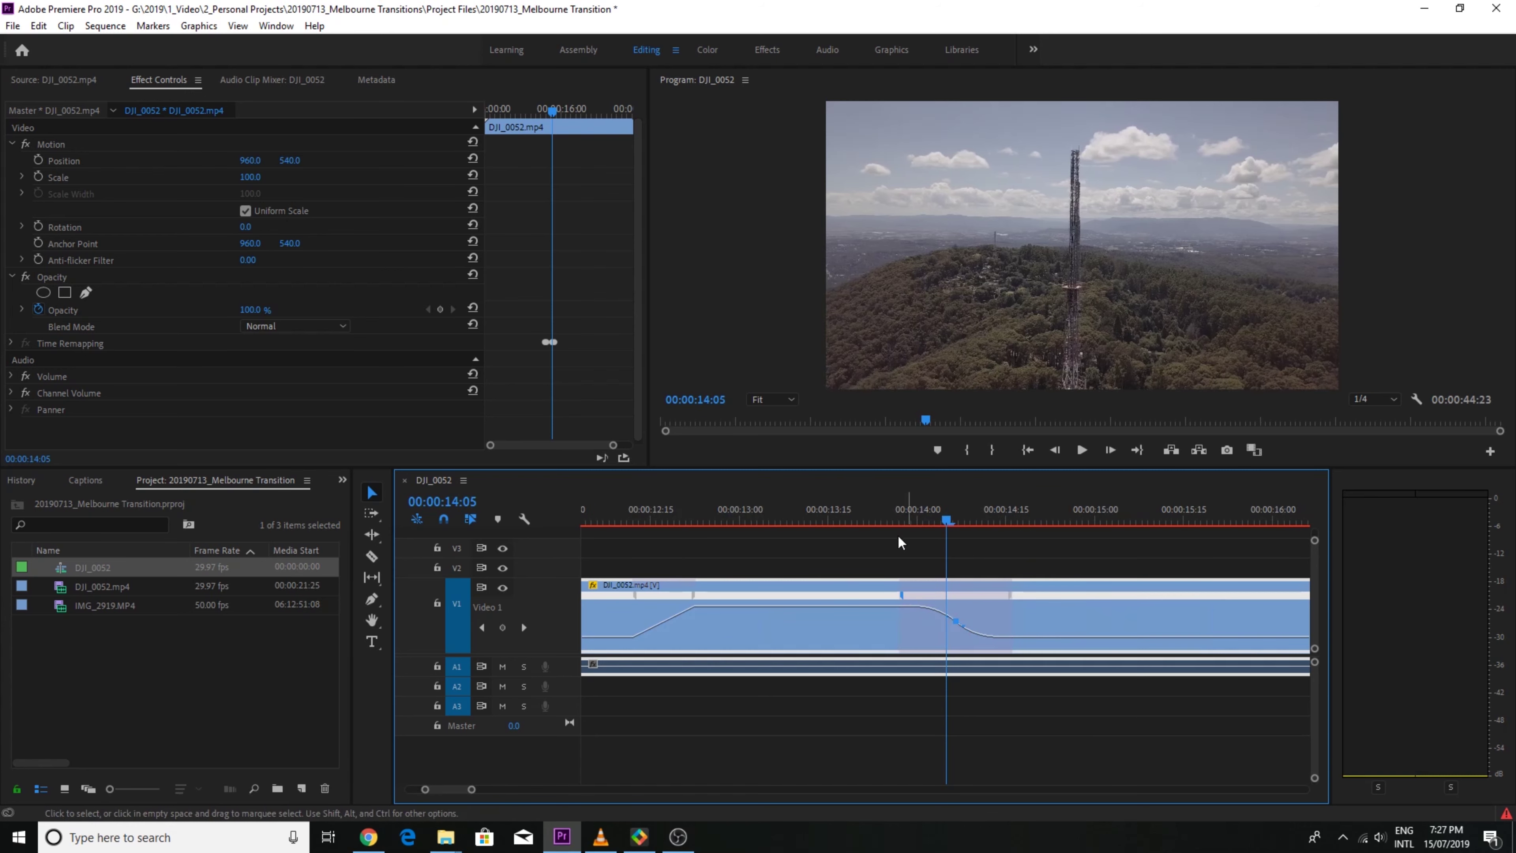
{"action": "left_click", "coordinate": [838, 515]}
{"action": "key", "text": "space"}
{"action": "left_click", "coordinate": [650, 518]}
{"action": "key", "text": "equal"}
{"action": "key", "text": "equal"}
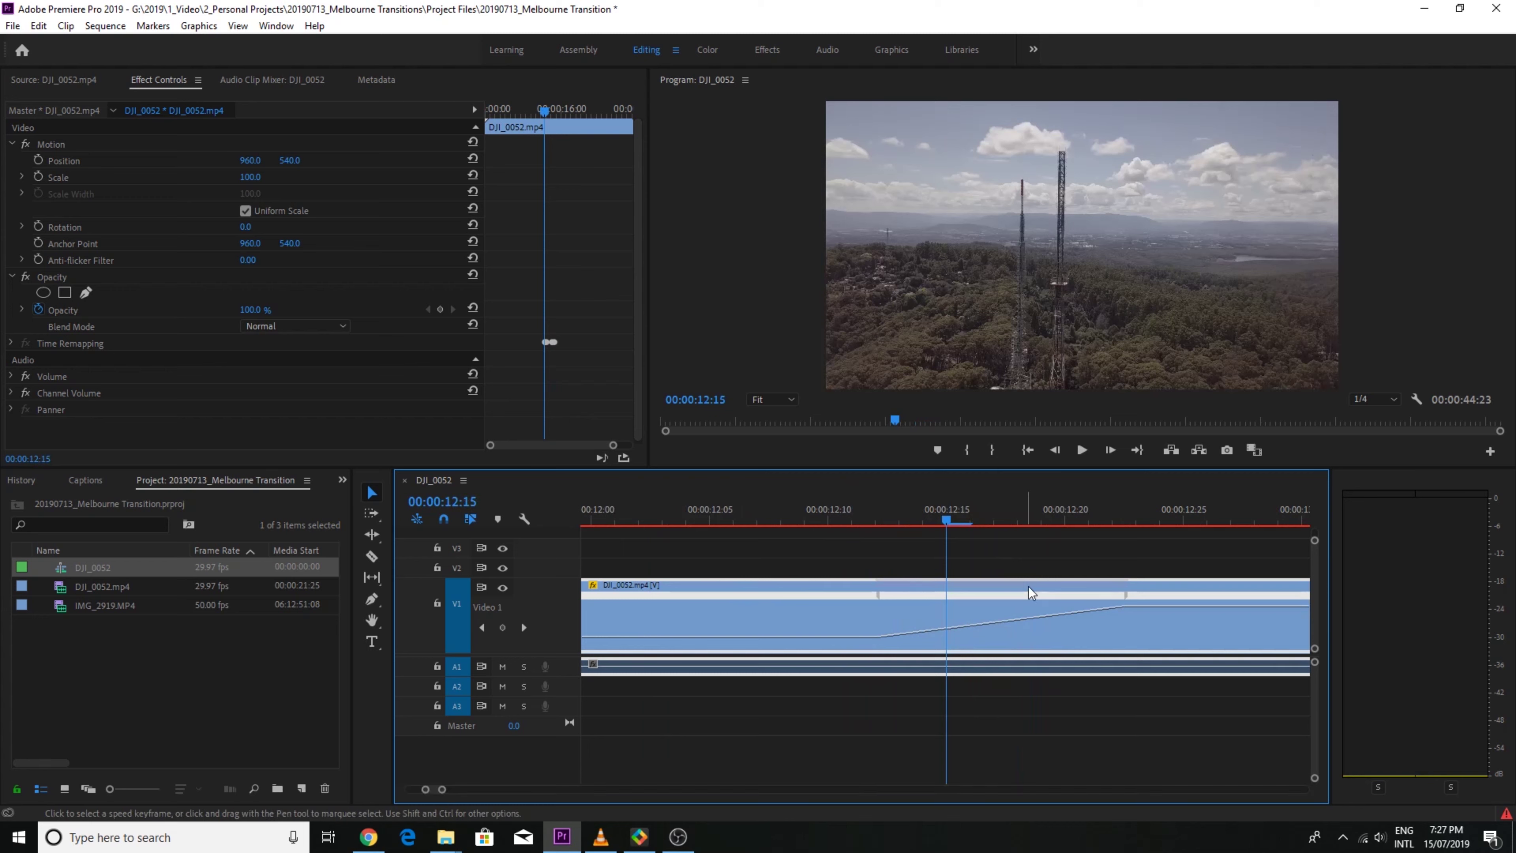
{"action": "left_click", "coordinate": [993, 604]}
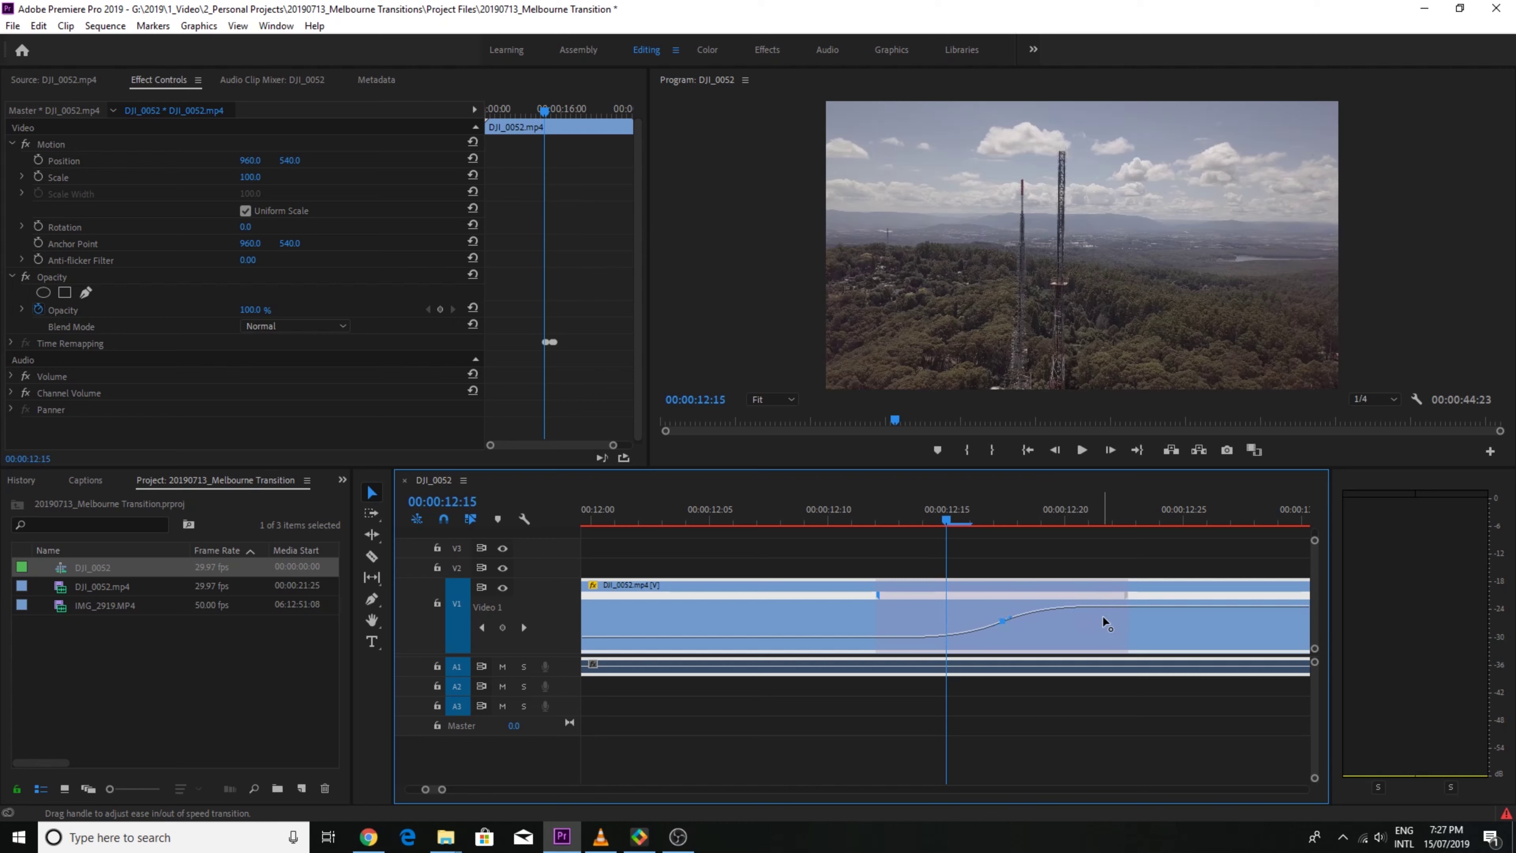
Play back the whole eased speed ramp in the DJI_0052 sequence
{"action": "key", "text": "minus"}
{"action": "key", "text": "minus"}
{"action": "key", "text": "minus"}
{"action": "left_click_drag", "start_coordinate": [942, 518], "coordinate": [866, 518]}
{"action": "key", "text": "space"}
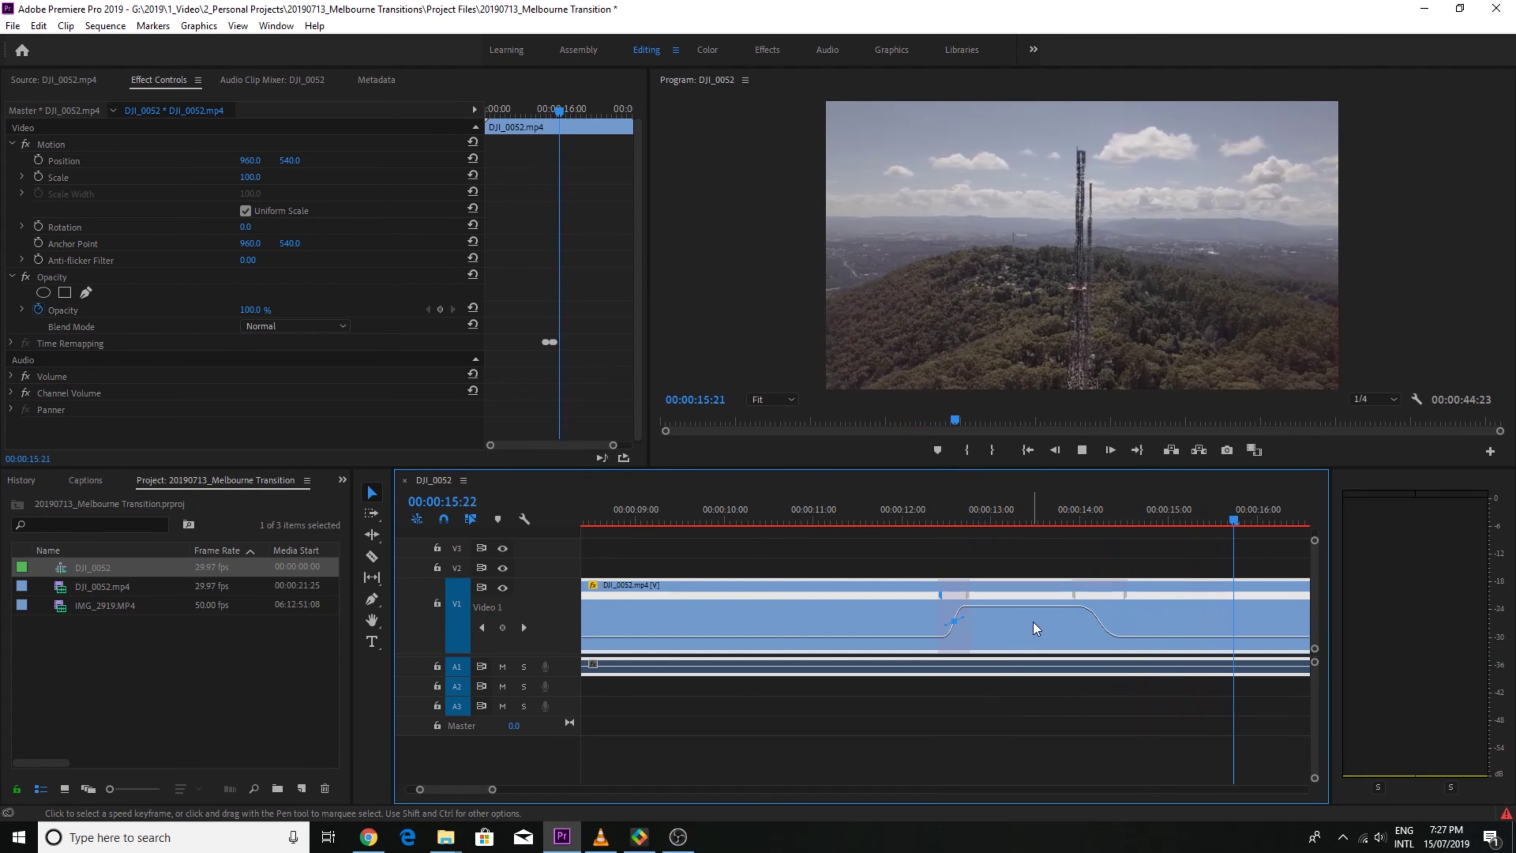
{"action": "key", "text": "space"}
{"action": "key", "text": "minus"}
{"action": "key", "text": "minus"}
{"action": "key", "text": "minus"}
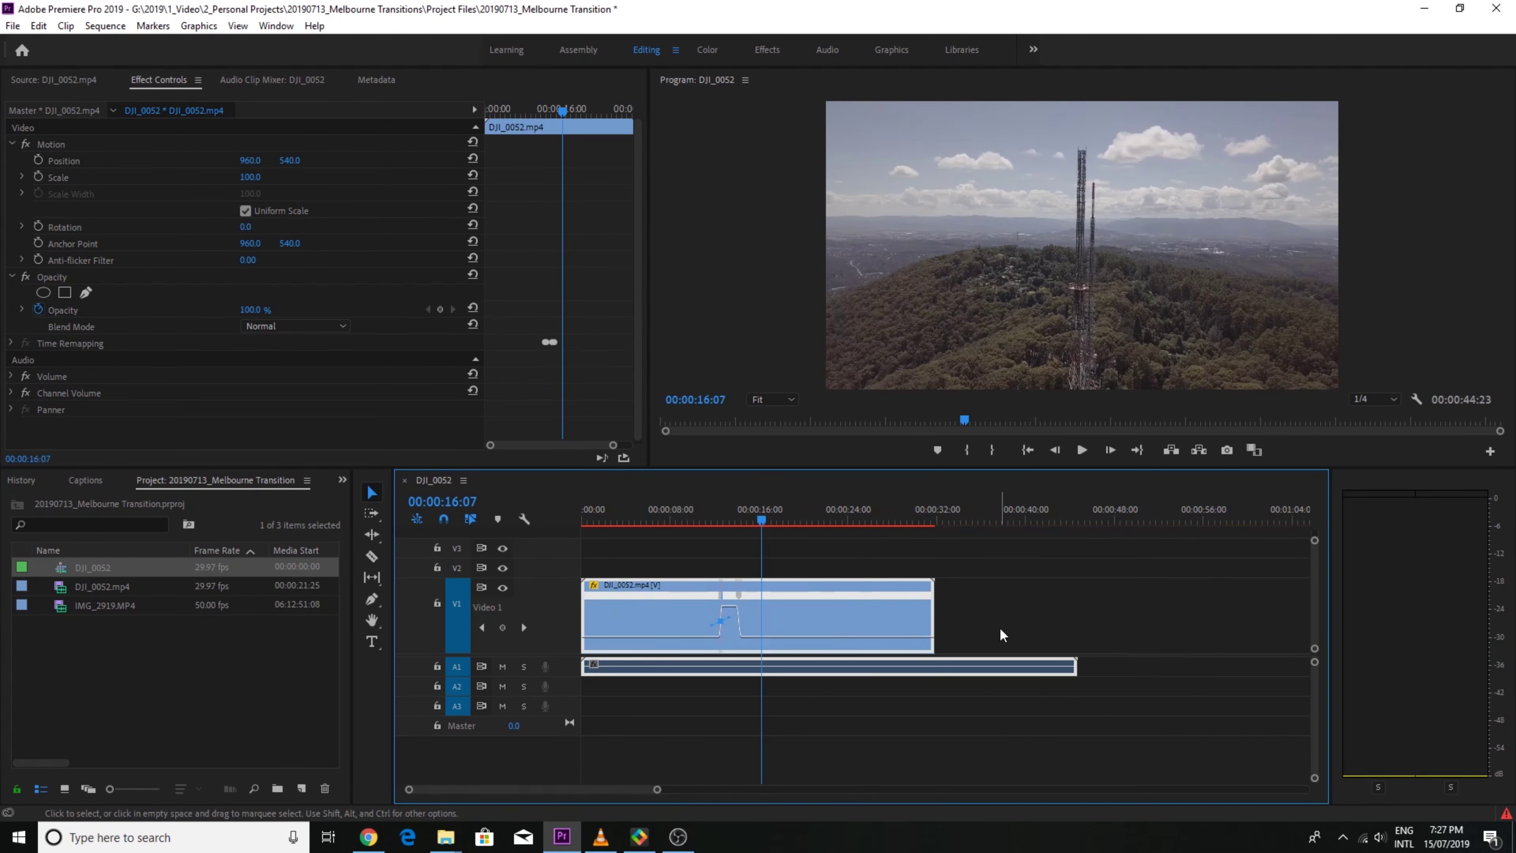
Preview IMG_2919.MP4, create a new sequence from it, and ripple-trim the clip's start to 00:00:20:04
{"action": "double_click", "coordinate": [90, 606]}
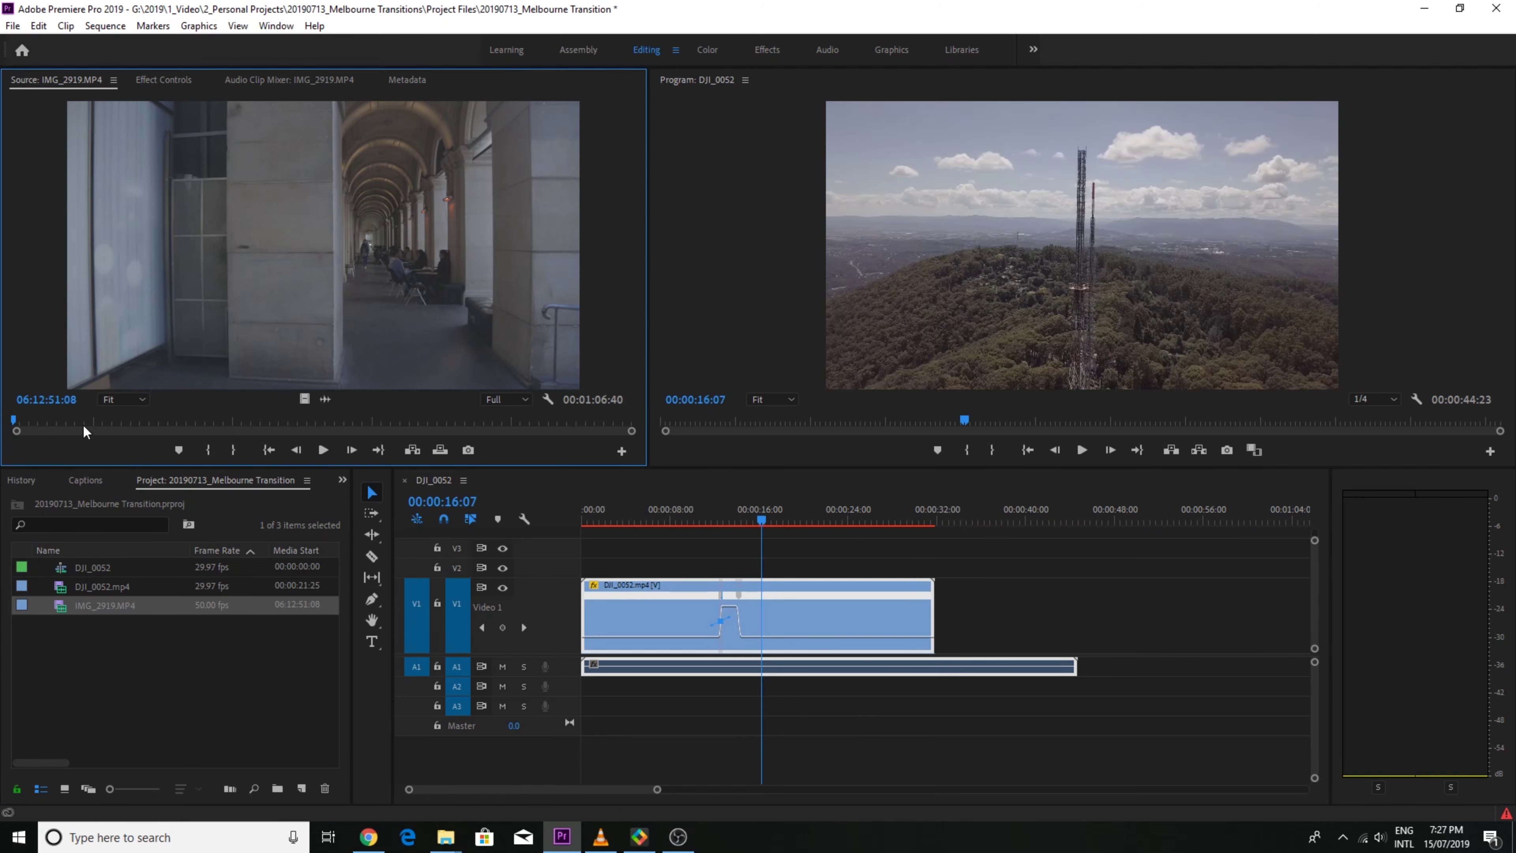
{"action": "left_click_drag", "start_coordinate": [122, 424], "coordinate": [137, 420]}
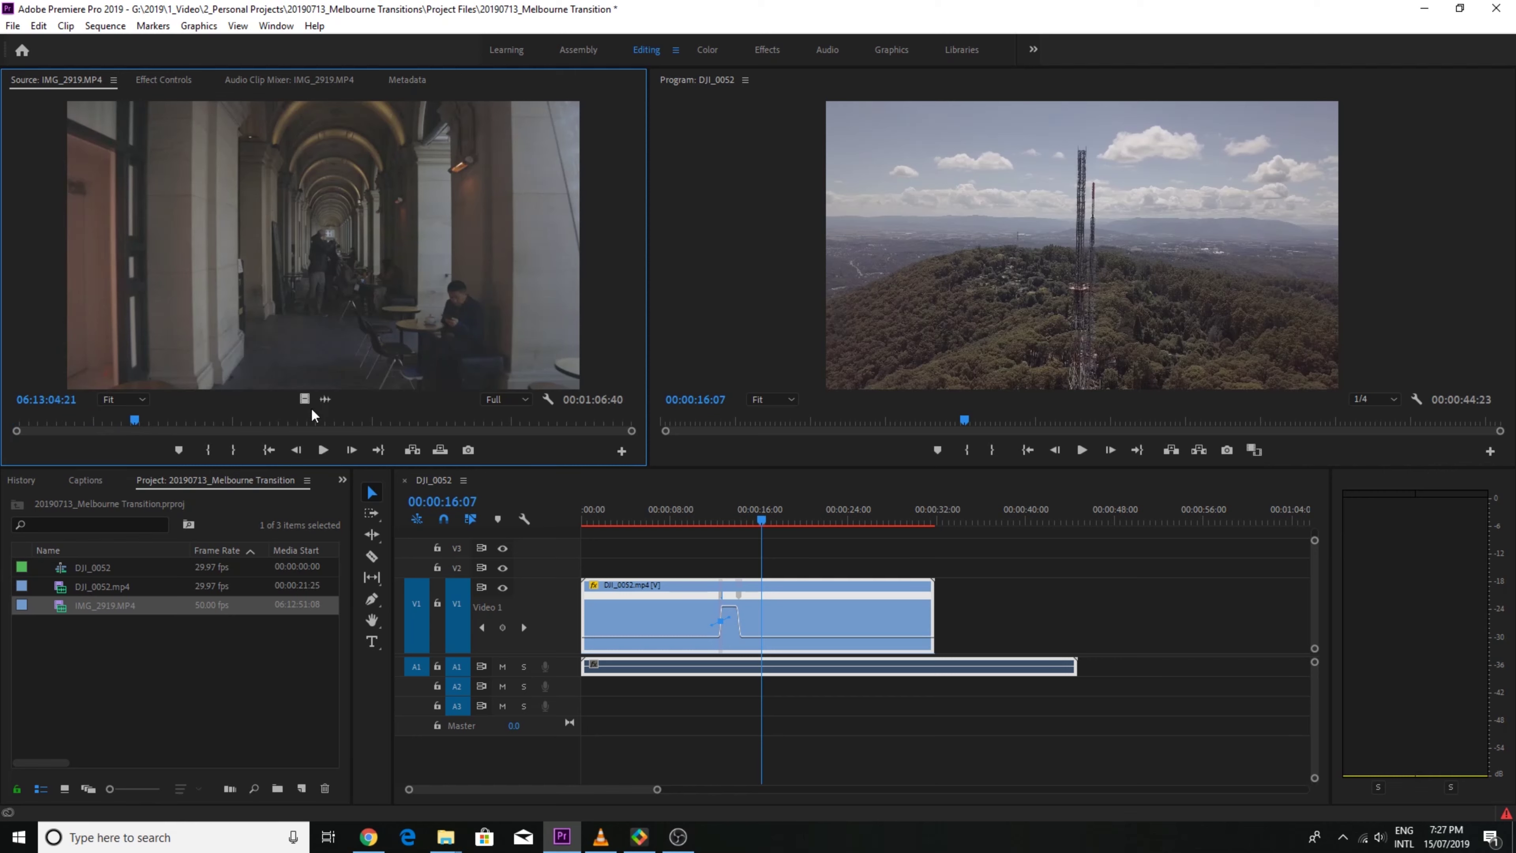
{"action": "left_click_drag", "start_coordinate": [104, 605], "coordinate": [301, 788]}
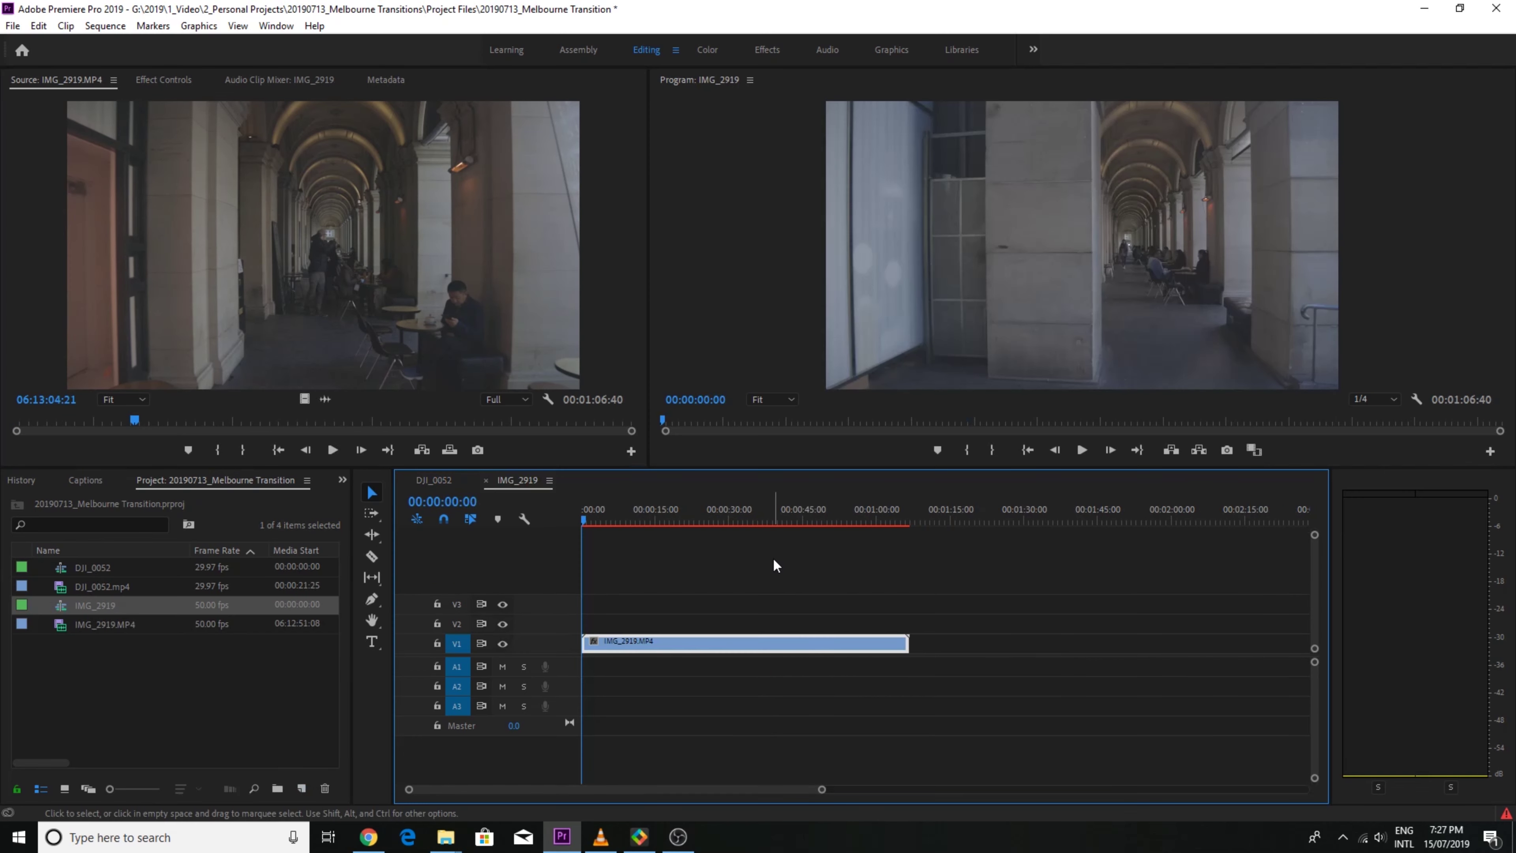
{"action": "left_click_drag", "start_coordinate": [596, 521], "coordinate": [680, 522]}
{"action": "left_click_drag", "start_coordinate": [583, 643], "coordinate": [680, 643]}
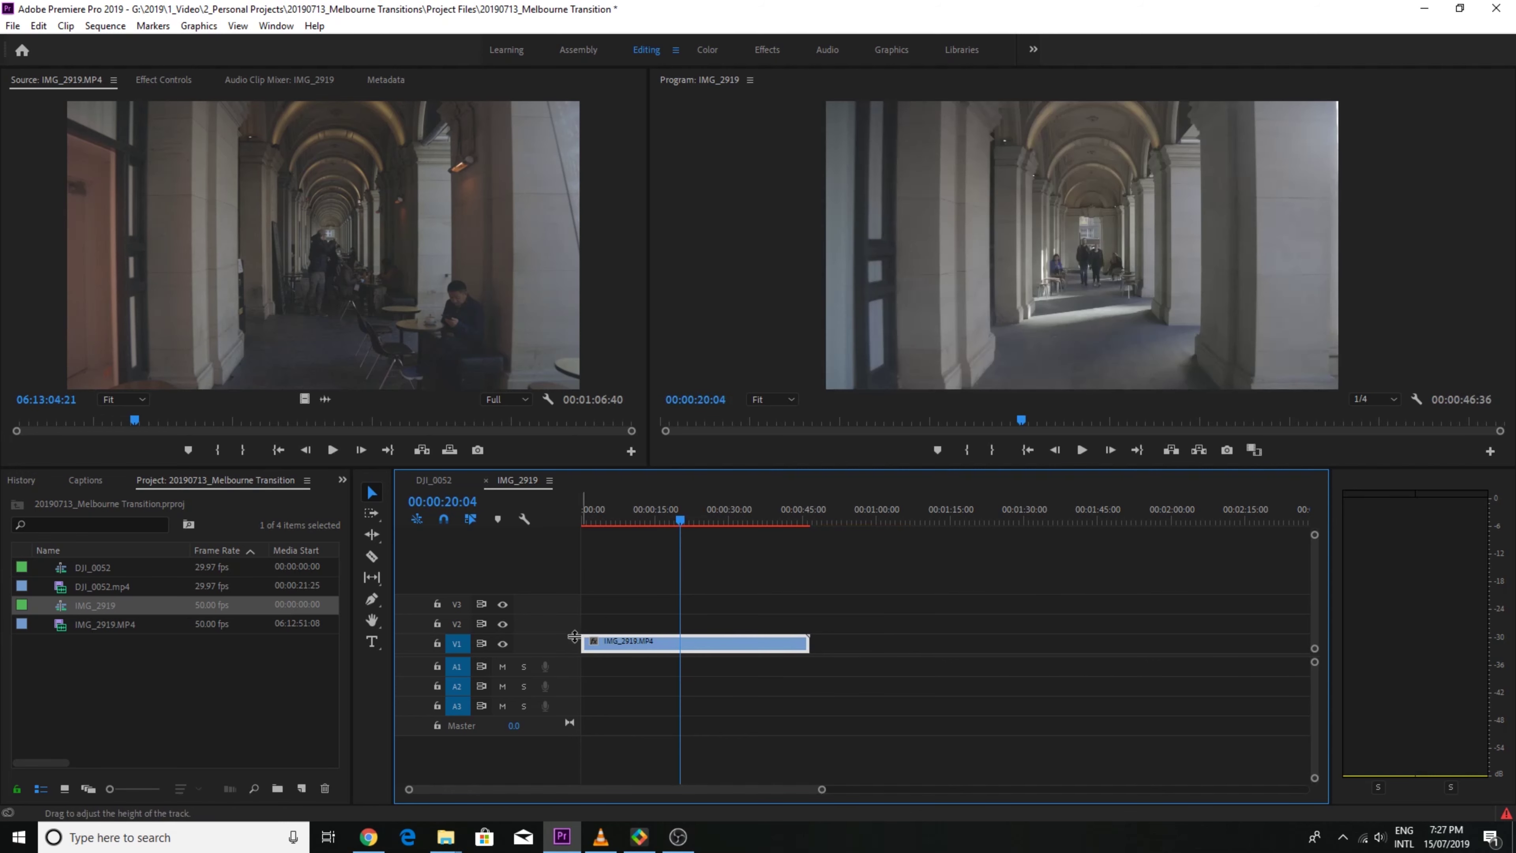
Expand the V1 track and switch the IMG_2919 clip's keyframe display to Time Remapping speed
{"action": "double_click", "coordinate": [526, 643]}
{"action": "left_click", "coordinate": [602, 521]}
{"action": "left_click_drag", "start_coordinate": [607, 537], "coordinate": [619, 537]}
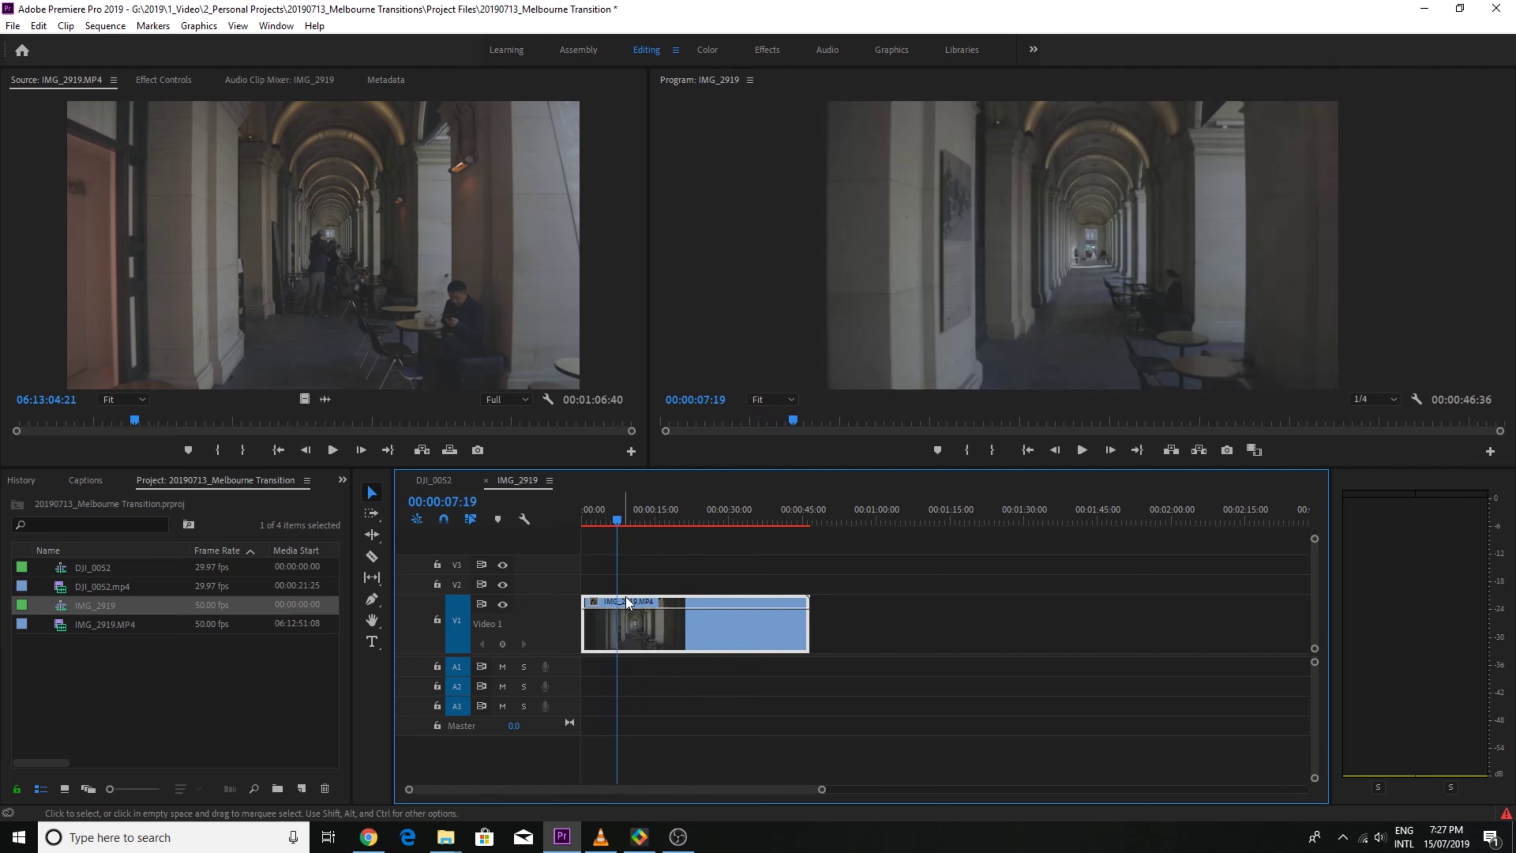
{"action": "key", "text": "backslash"}
{"action": "left_click", "coordinate": [592, 601]}
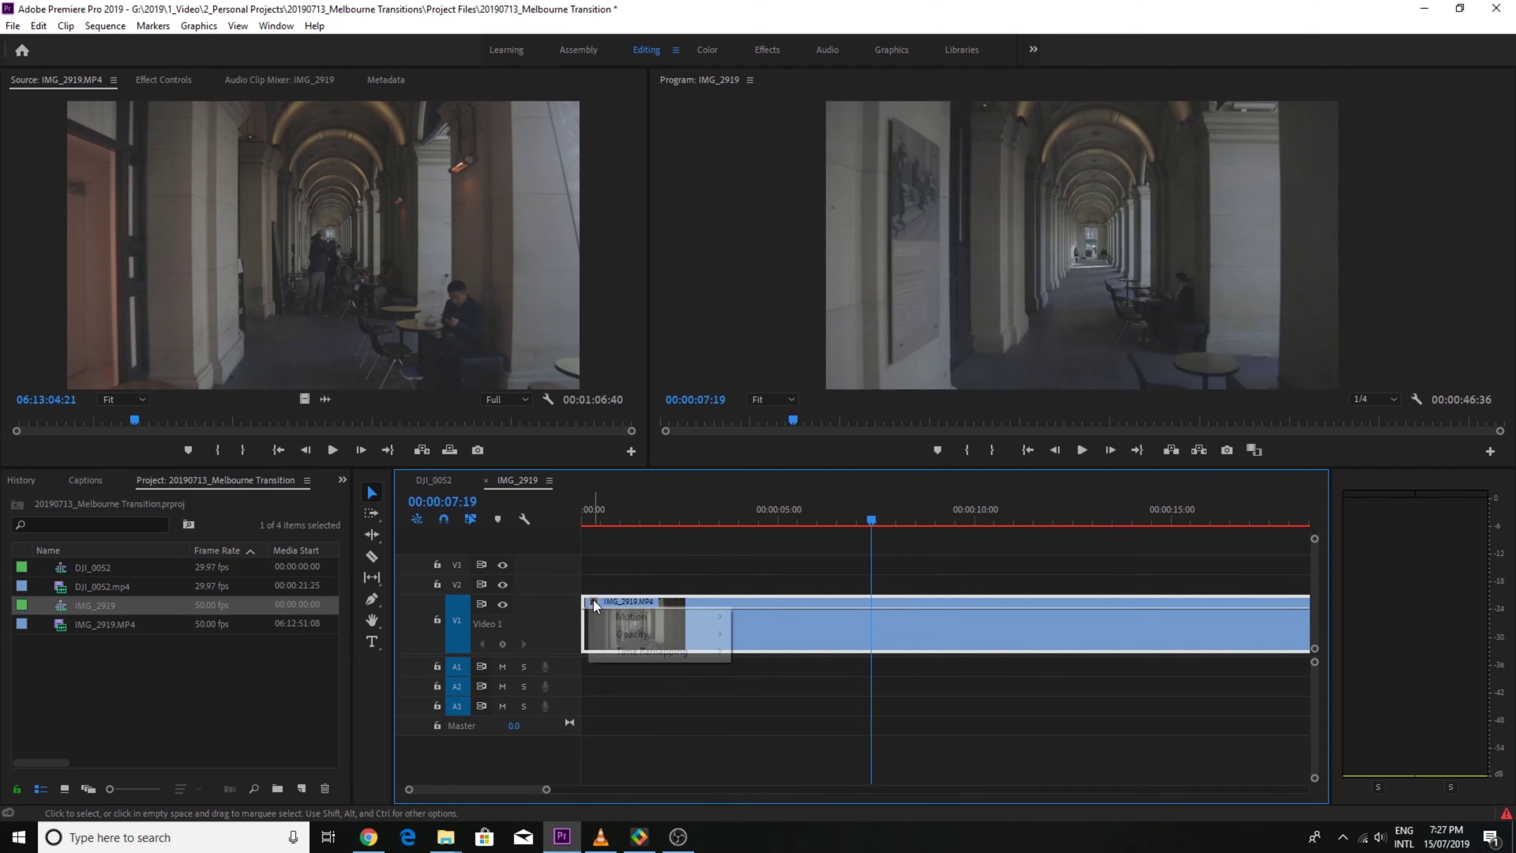
{"action": "mouse_move", "coordinate": [657, 656]}
{"action": "left_click", "coordinate": [749, 650]}
Add speed keyframes to the IMG_2919 clip at 00:00:07:19 and about 00:00:26:11, and raise the speed between them to about 475%
{"action": "key", "text": "p"}
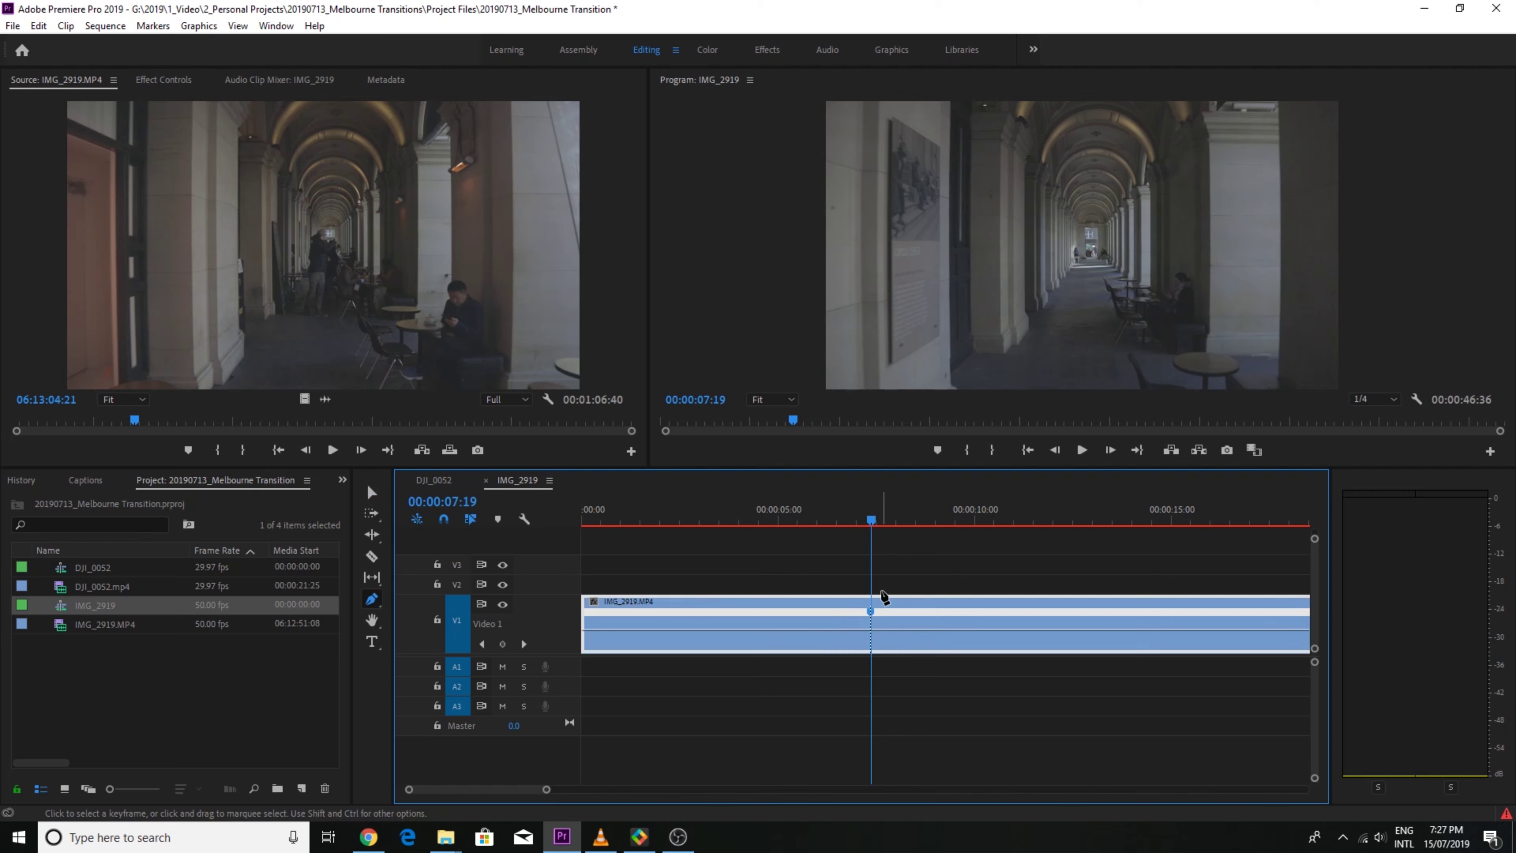
{"action": "left_click_drag", "start_coordinate": [871, 518], "coordinate": [1195, 517]}
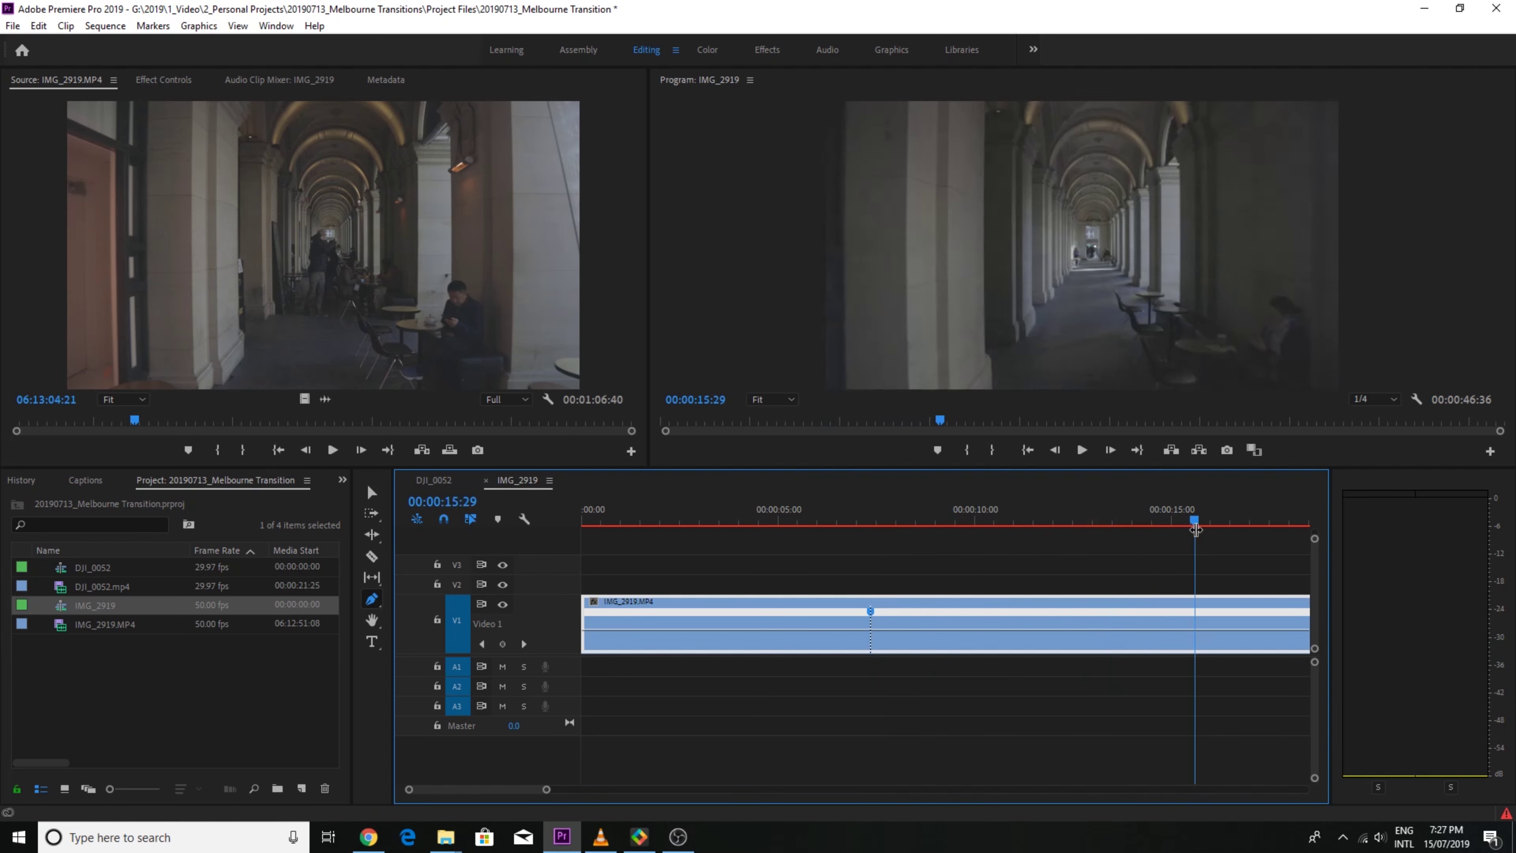
{"action": "key", "text": "minus"}
{"action": "left_click_drag", "start_coordinate": [896, 527], "coordinate": [1097, 526]}
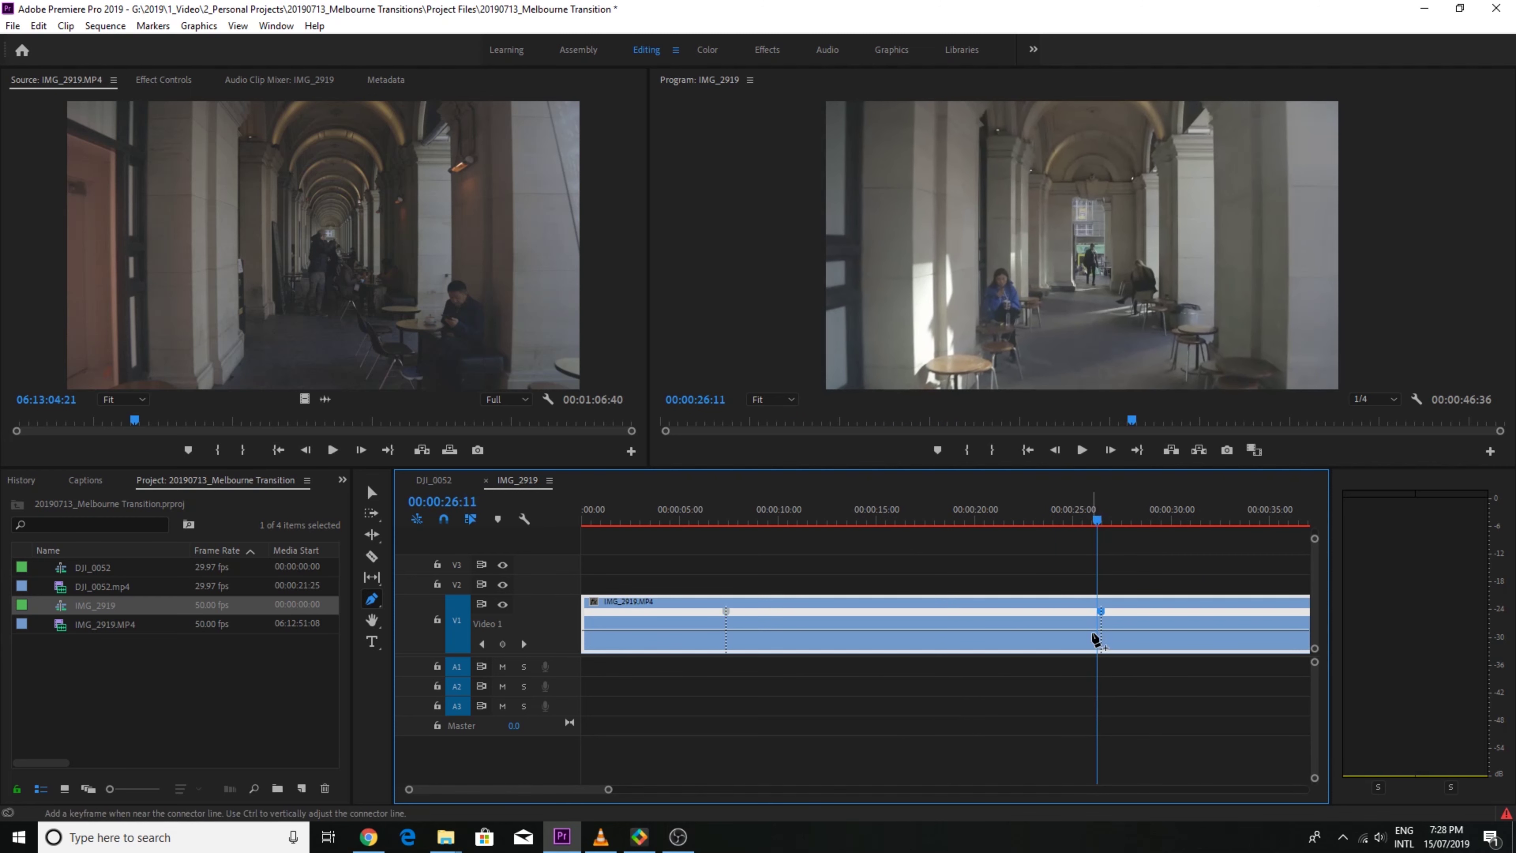
{"action": "key", "text": "v"}
{"action": "left_click_drag", "start_coordinate": [935, 632], "coordinate": [942, 618]}
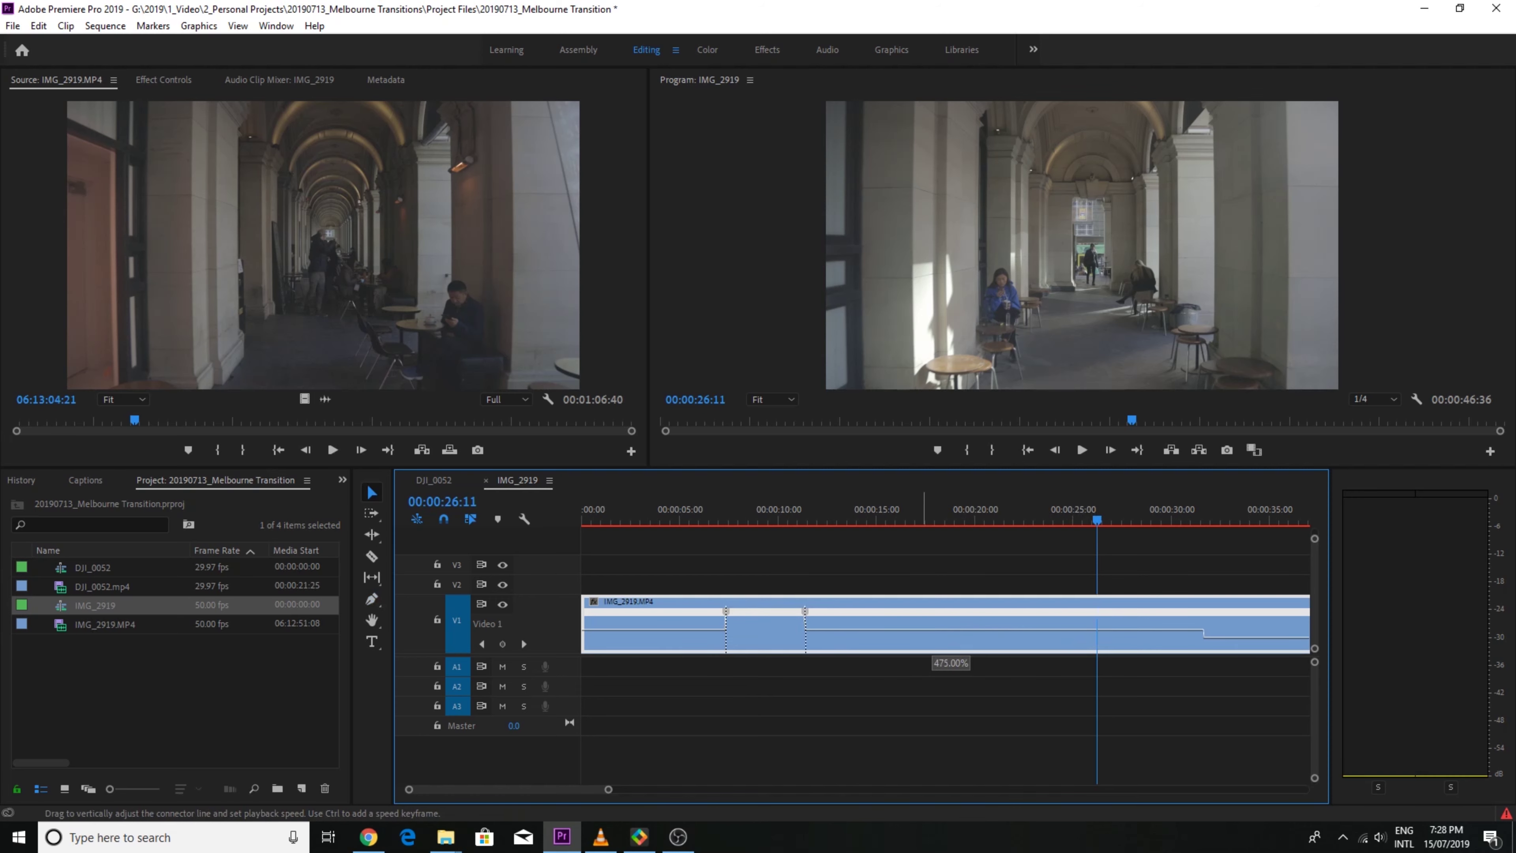
Split both speed keyframes on the IMG_2919 clip so the speed rises and falls along gradual ramps
{"action": "left_click", "coordinate": [725, 519]}
{"action": "key", "text": "="}
{"action": "left_click_drag", "start_coordinate": [930, 616], "coordinate": [992, 612]}
{"action": "left_click_drag", "start_coordinate": [1143, 611], "coordinate": [1174, 621]}
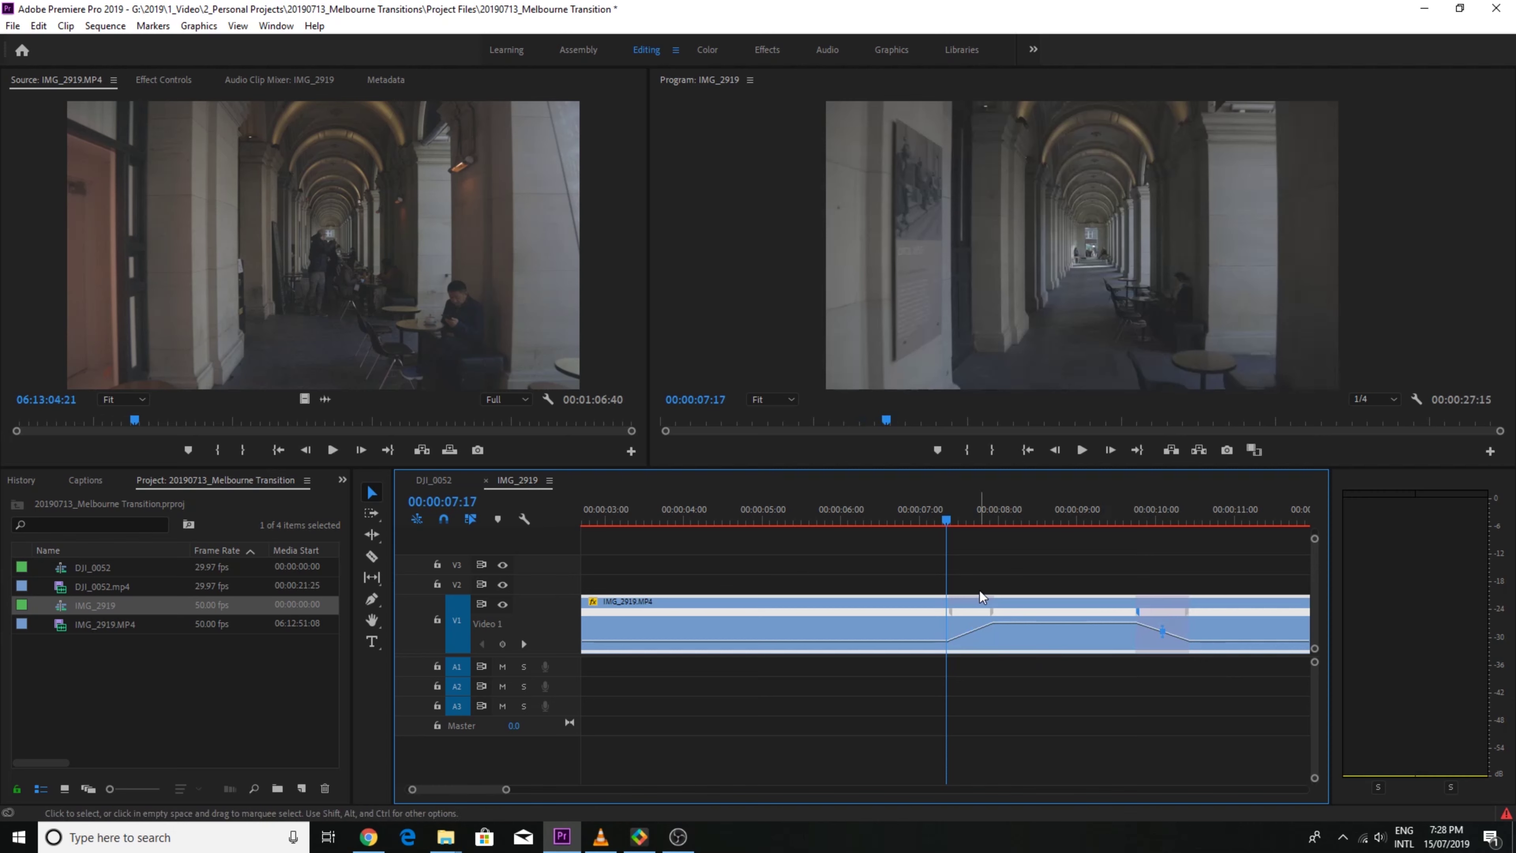
Ease the first speed transition of the IMG_2919 clip into a smooth S-shaped curve
{"action": "left_click_drag", "start_coordinate": [973, 610], "coordinate": [973, 610]}
{"action": "left_click", "coordinate": [951, 526]}
{"action": "key", "text": "equal"}
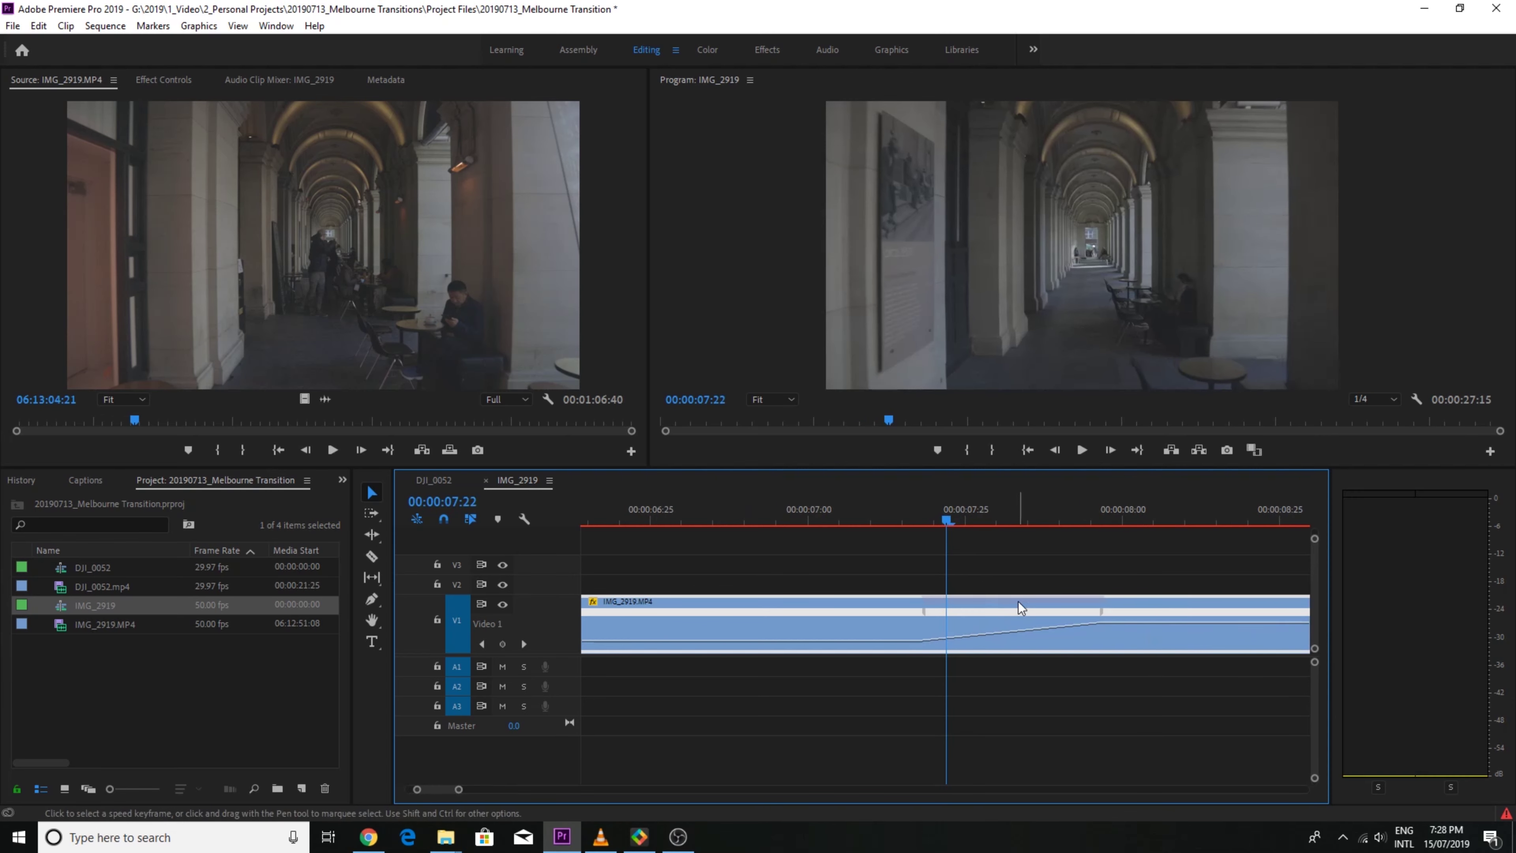
{"action": "left_click", "coordinate": [1009, 621]}
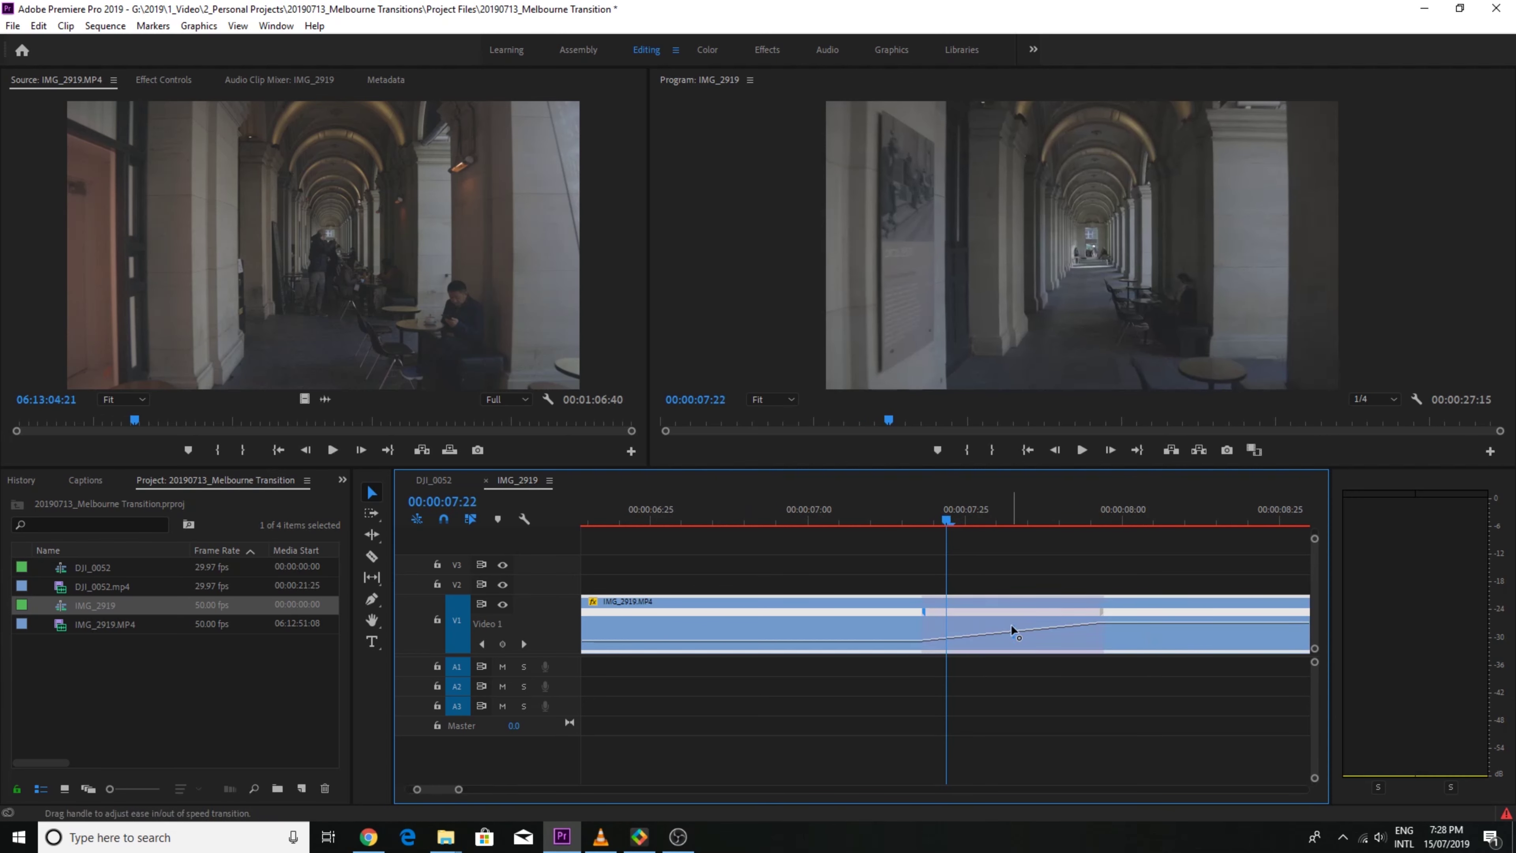
{"action": "key", "text": "minus"}
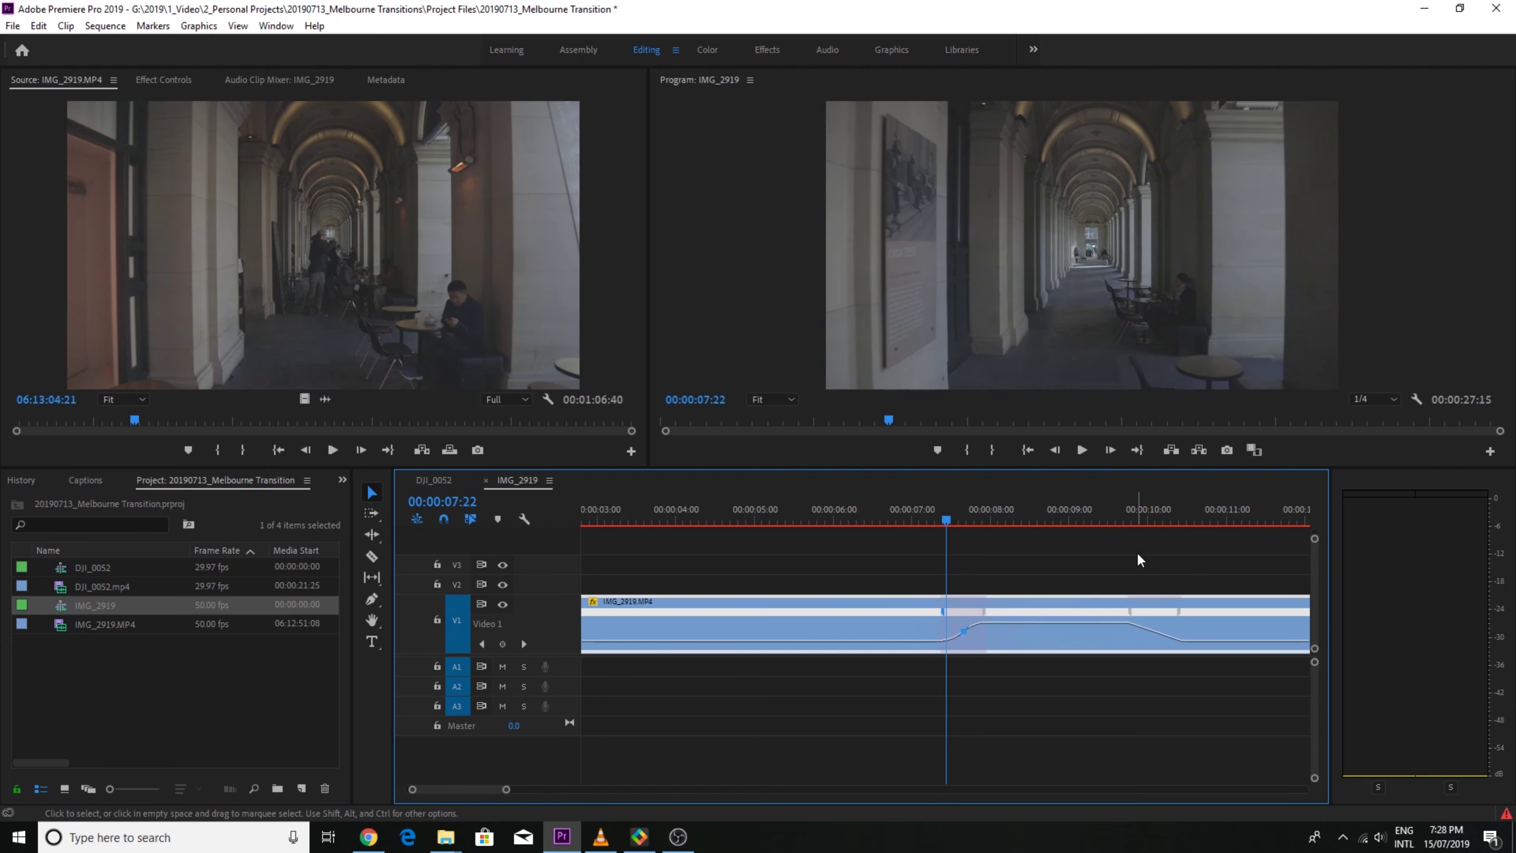
Ease the second speed transition of the IMG_2919 clip, near 00:00:10:00, into a smooth slow-down curve
{"action": "left_click", "coordinate": [1144, 526]}
{"action": "key", "text": "equal"}
{"action": "key", "text": "equal"}
{"action": "key", "text": "equal"}
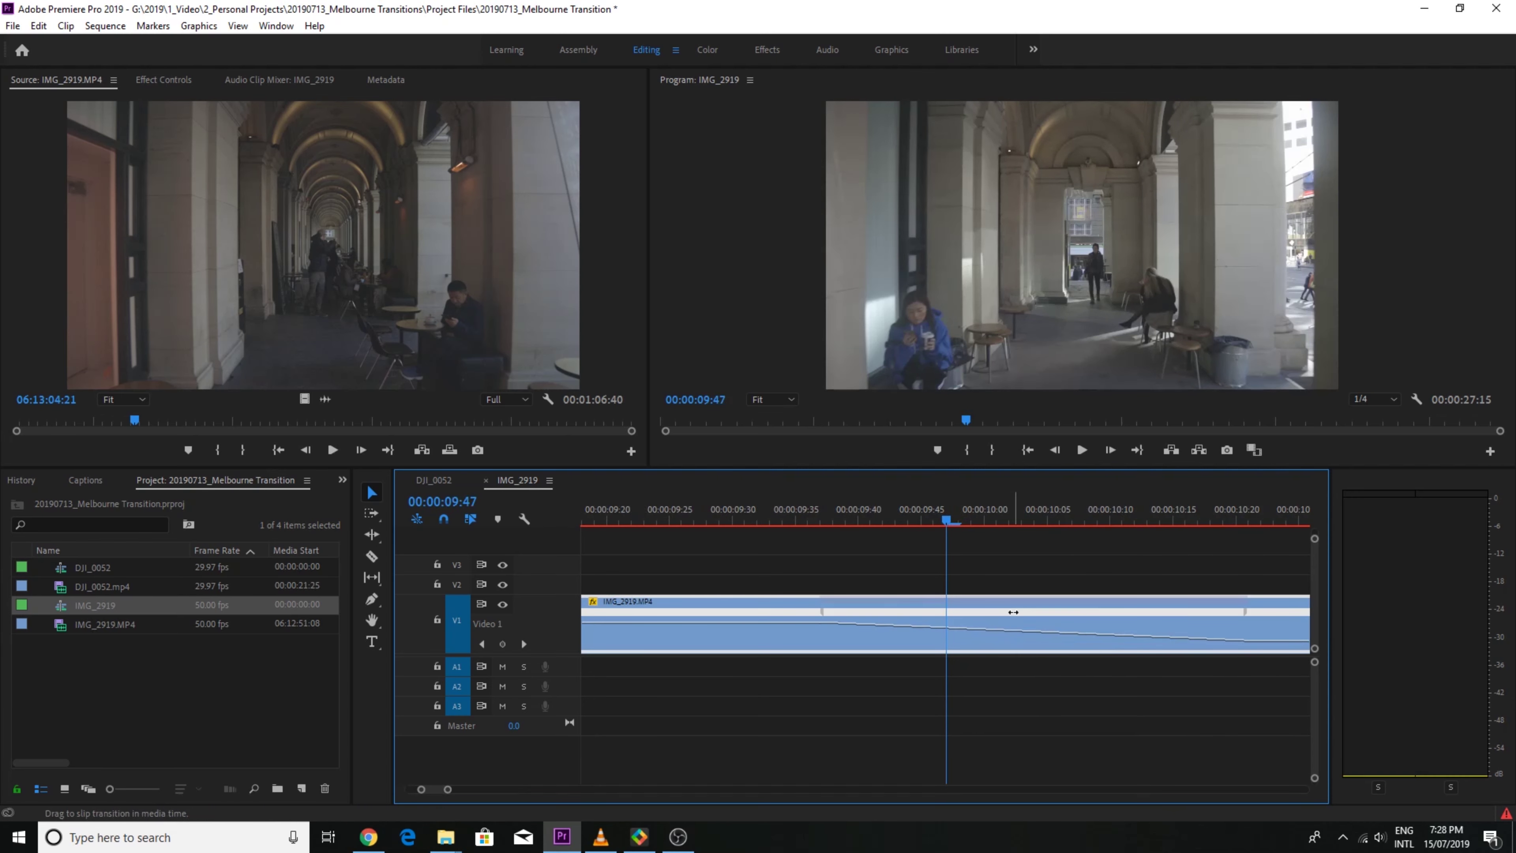
{"action": "left_click_drag", "start_coordinate": [1035, 628], "coordinate": [929, 626]}
{"action": "key", "text": "minus"}
{"action": "key", "text": "minus"}
{"action": "key", "text": "minus"}
Play back the eased IMG_2919 speed ramp and examine the frames of the fast section around 00:00:08:30
{"action": "left_click", "coordinate": [698, 518]}
{"action": "key", "text": "space"}
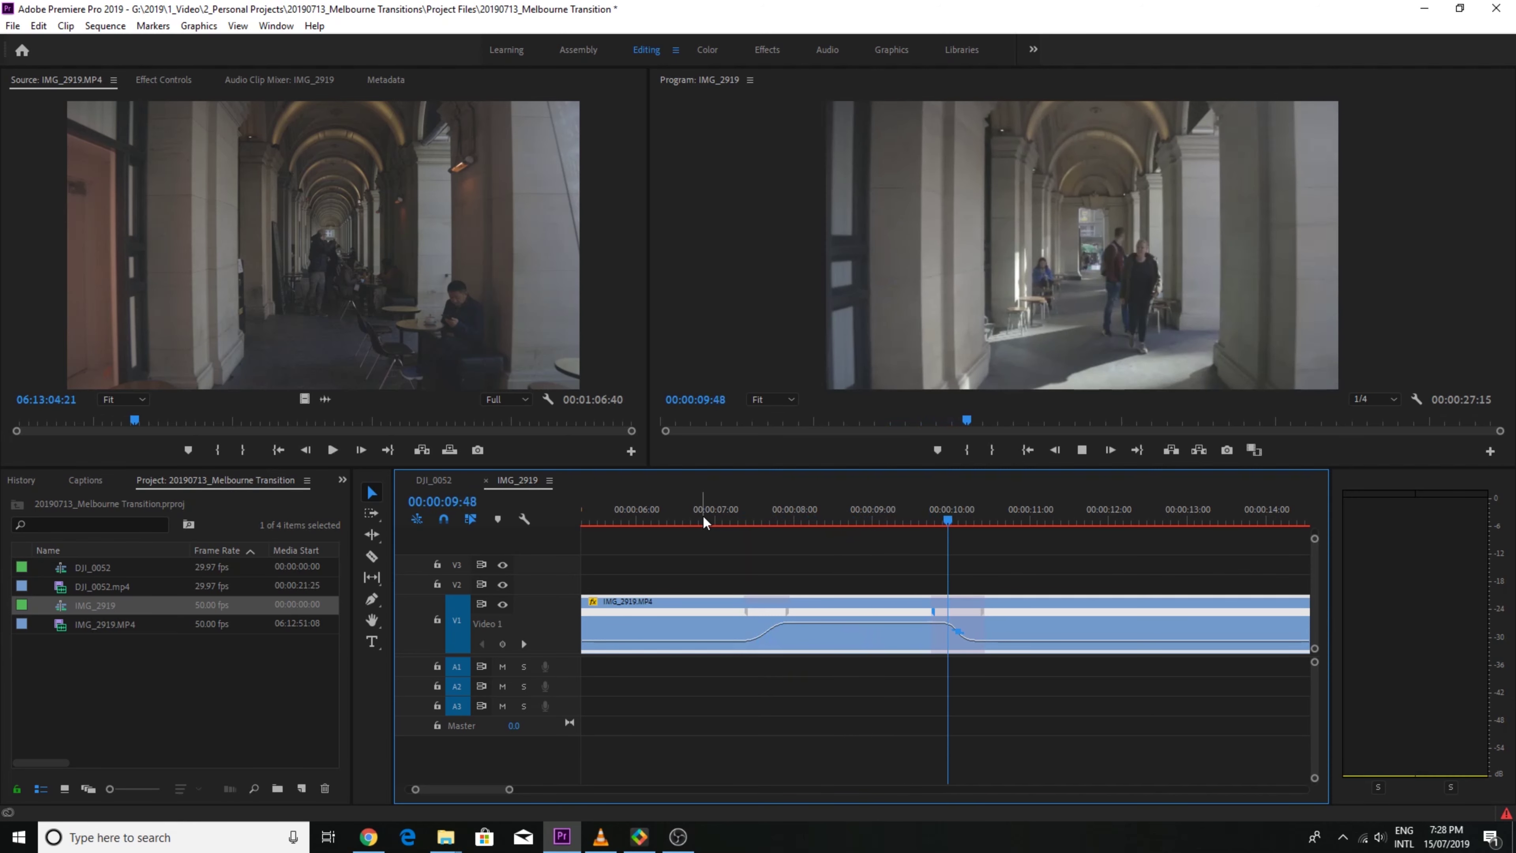
{"action": "key", "text": "space"}
{"action": "left_click_drag", "start_coordinate": [926, 517], "coordinate": [878, 554]}
{"action": "key", "text": "Left"}
{"action": "key", "text": "Left"}
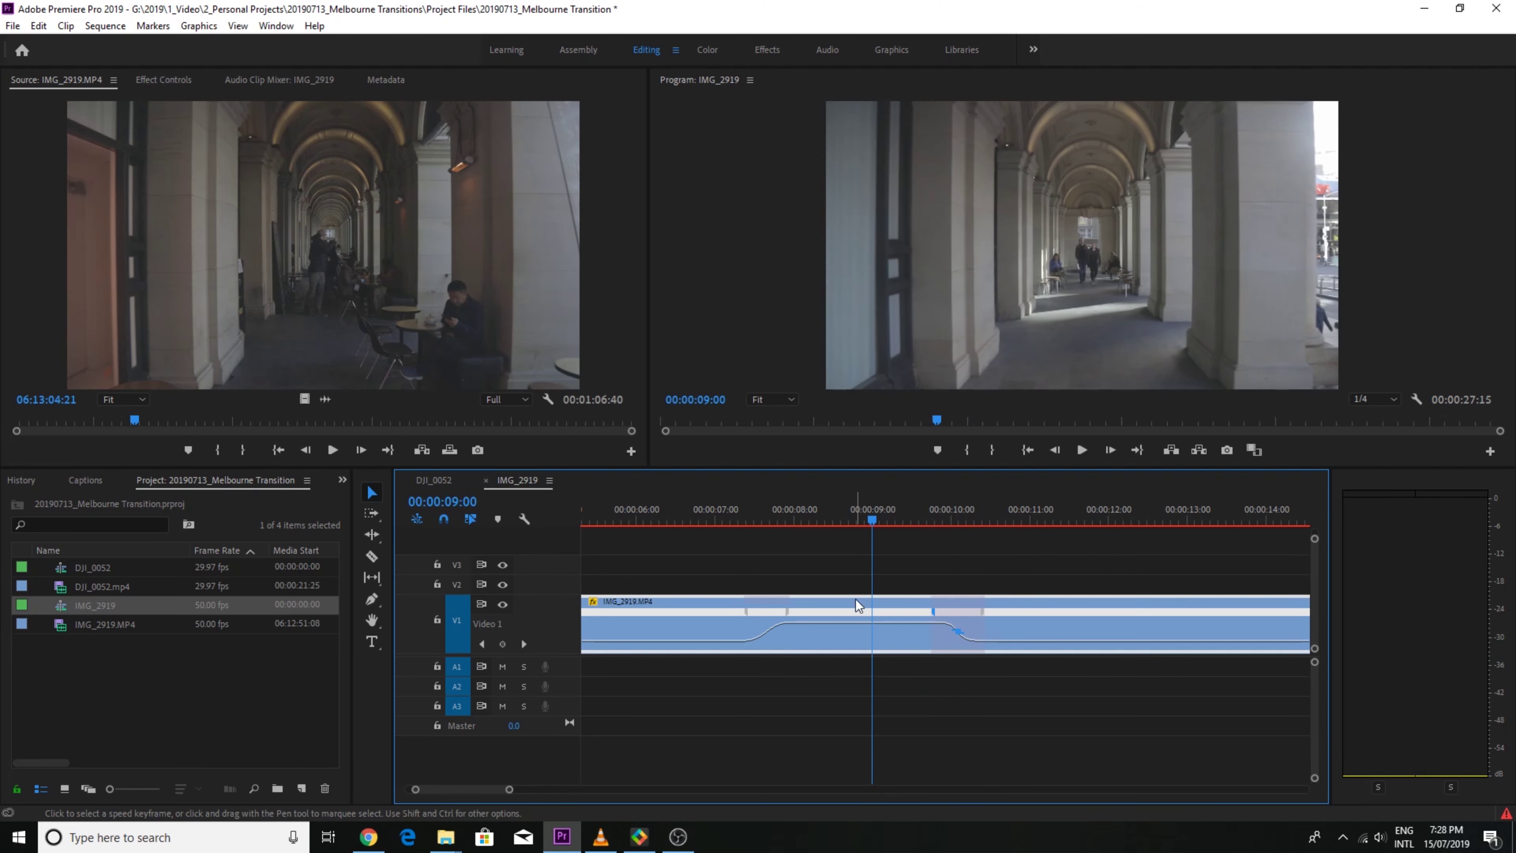
{"action": "mouse_move", "coordinate": [831, 520]}
{"action": "left_mouse_down"}
{"action": "mouse_move", "coordinate": [806, 523]}
{"action": "mouse_move", "coordinate": [840, 520]}
{"action": "left_mouse_up"}
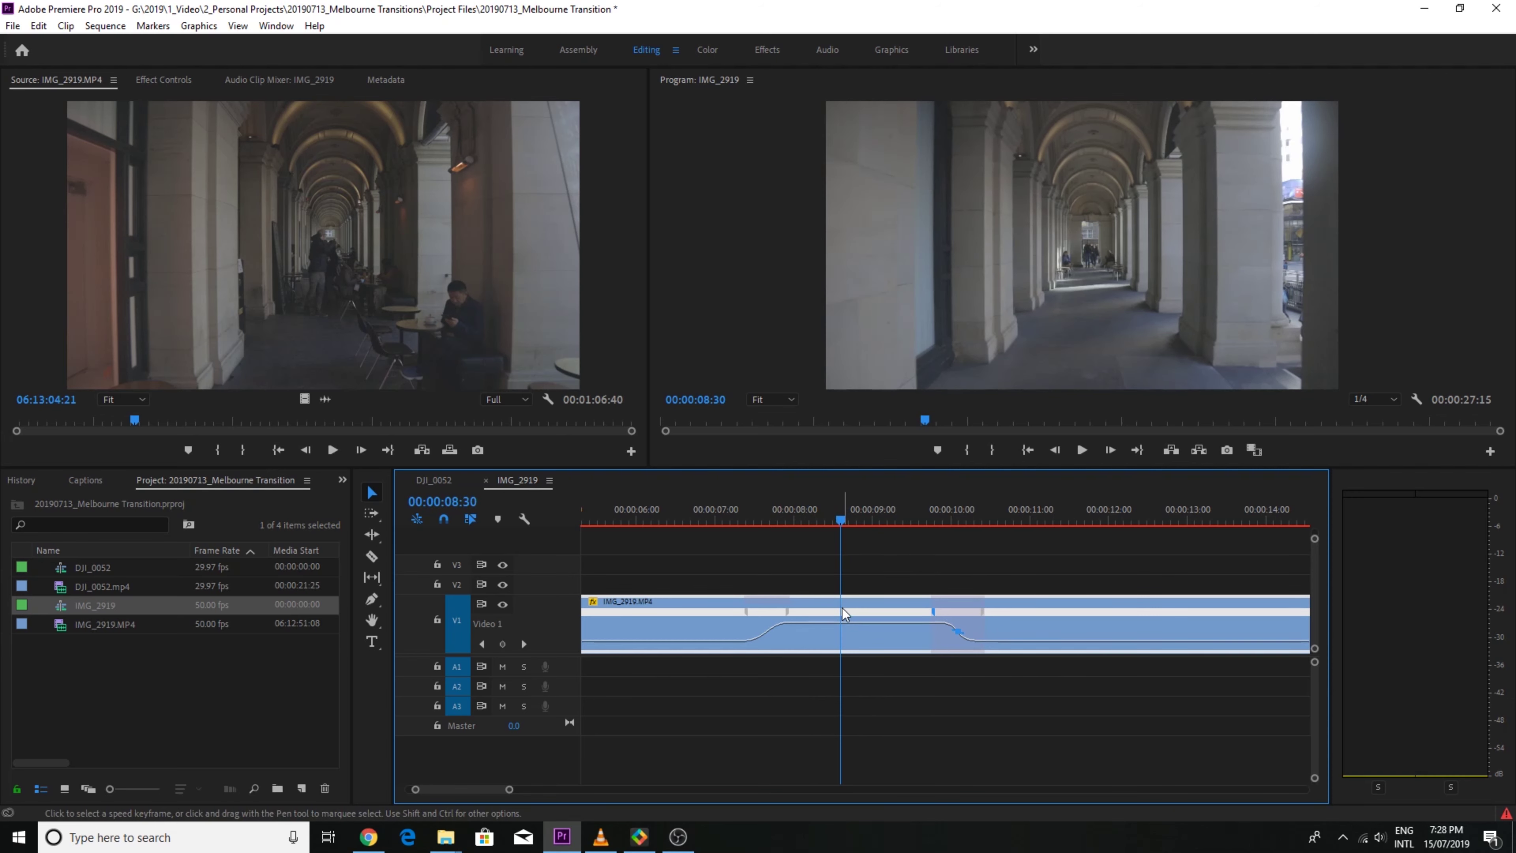
Replace the IMG_2919 clip with an After Effects composition and preview its fast section there
{"action": "right_click", "coordinate": [842, 608]}
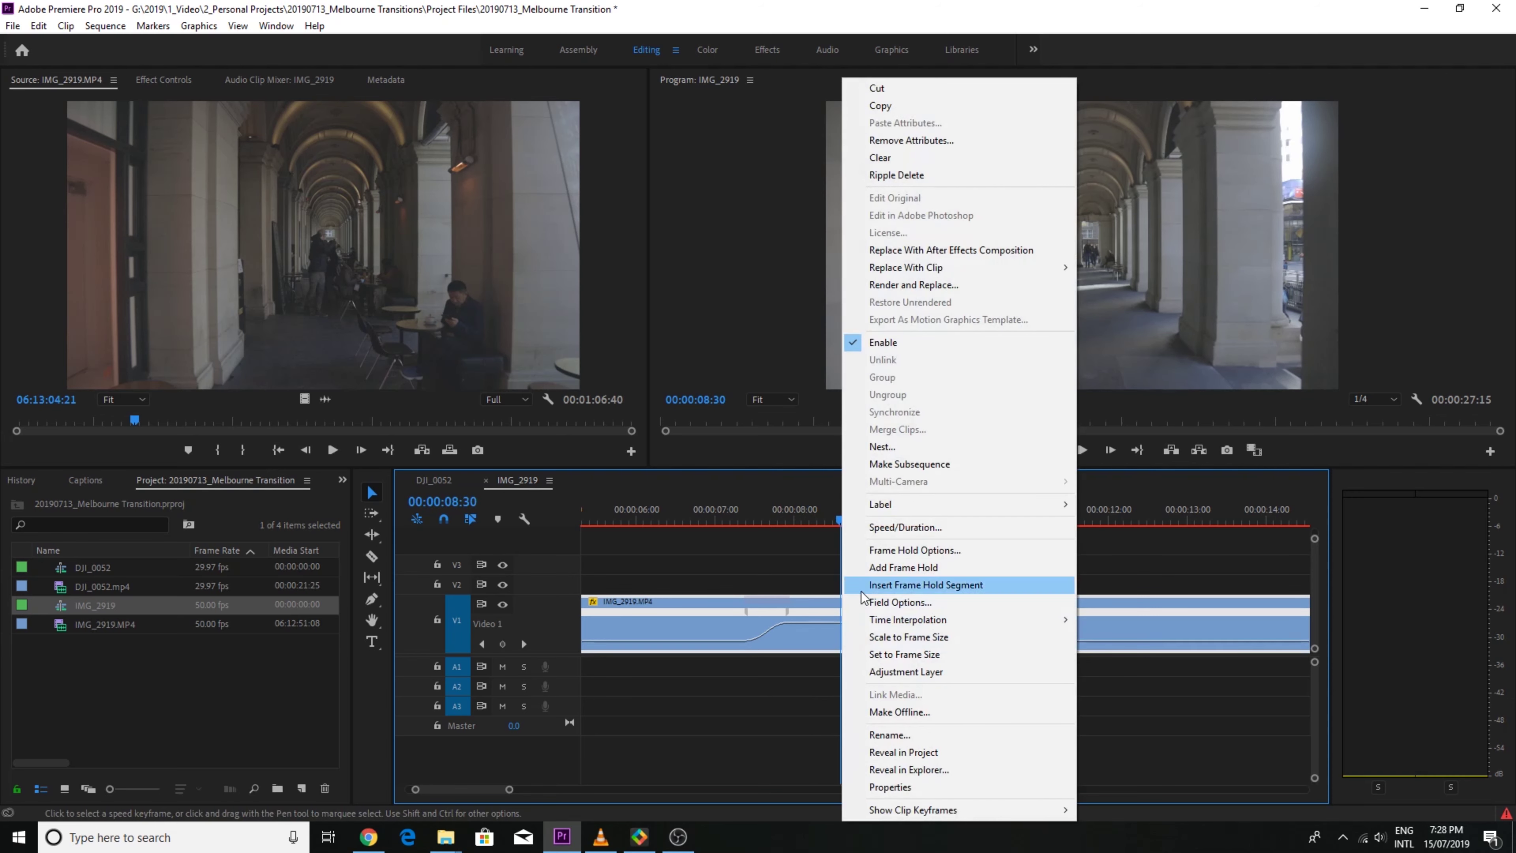
{"action": "left_click", "coordinate": [922, 249]}
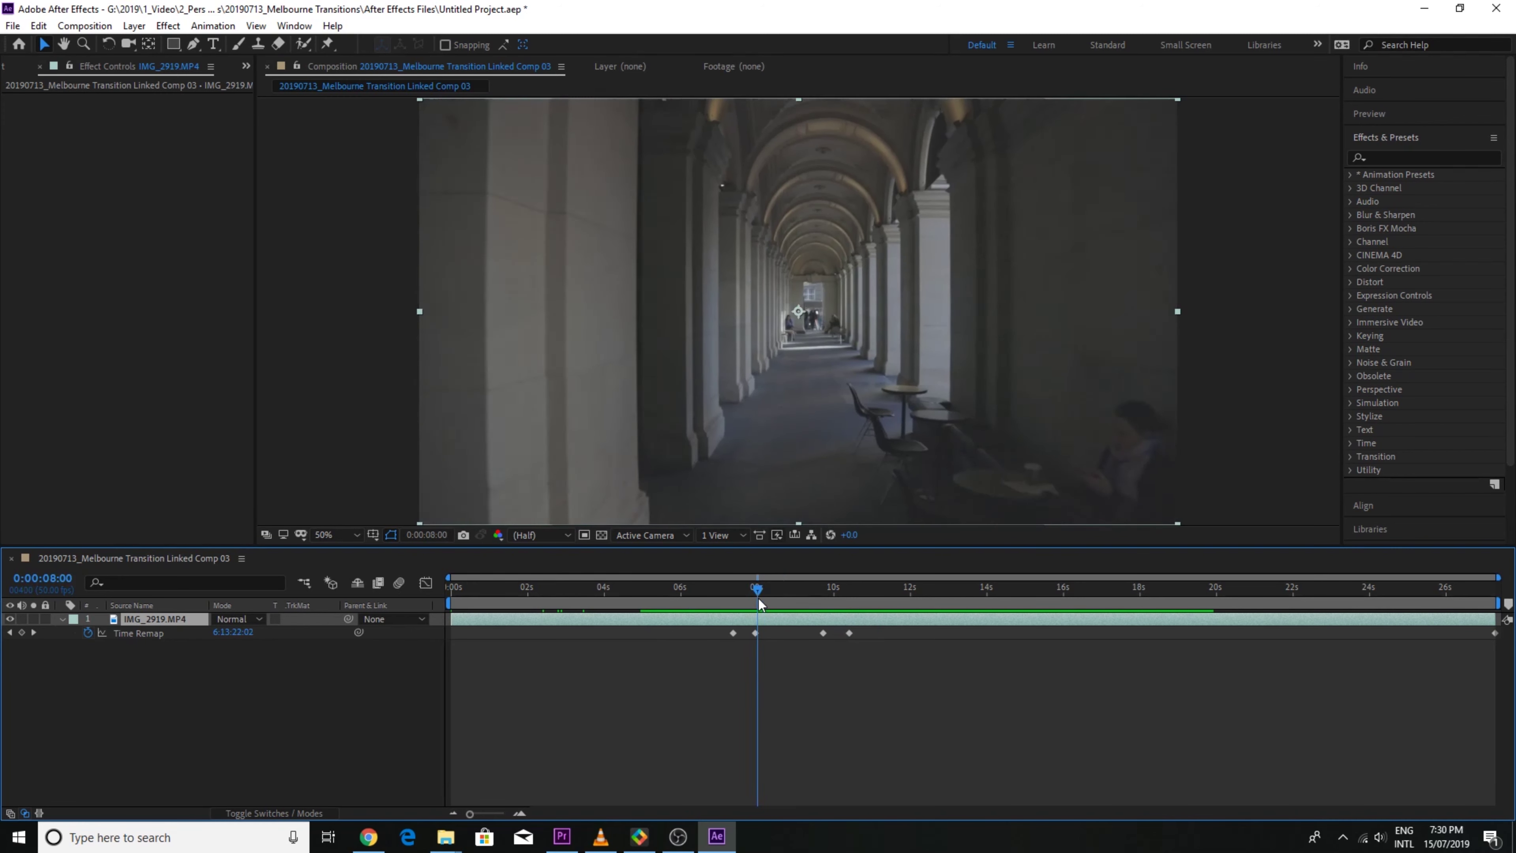
{"action": "key", "text": "space"}
Find the CC Force Motion Blur effect and apply it to the IMG_2919.MP4 layer
{"action": "left_click", "coordinate": [1419, 159]}
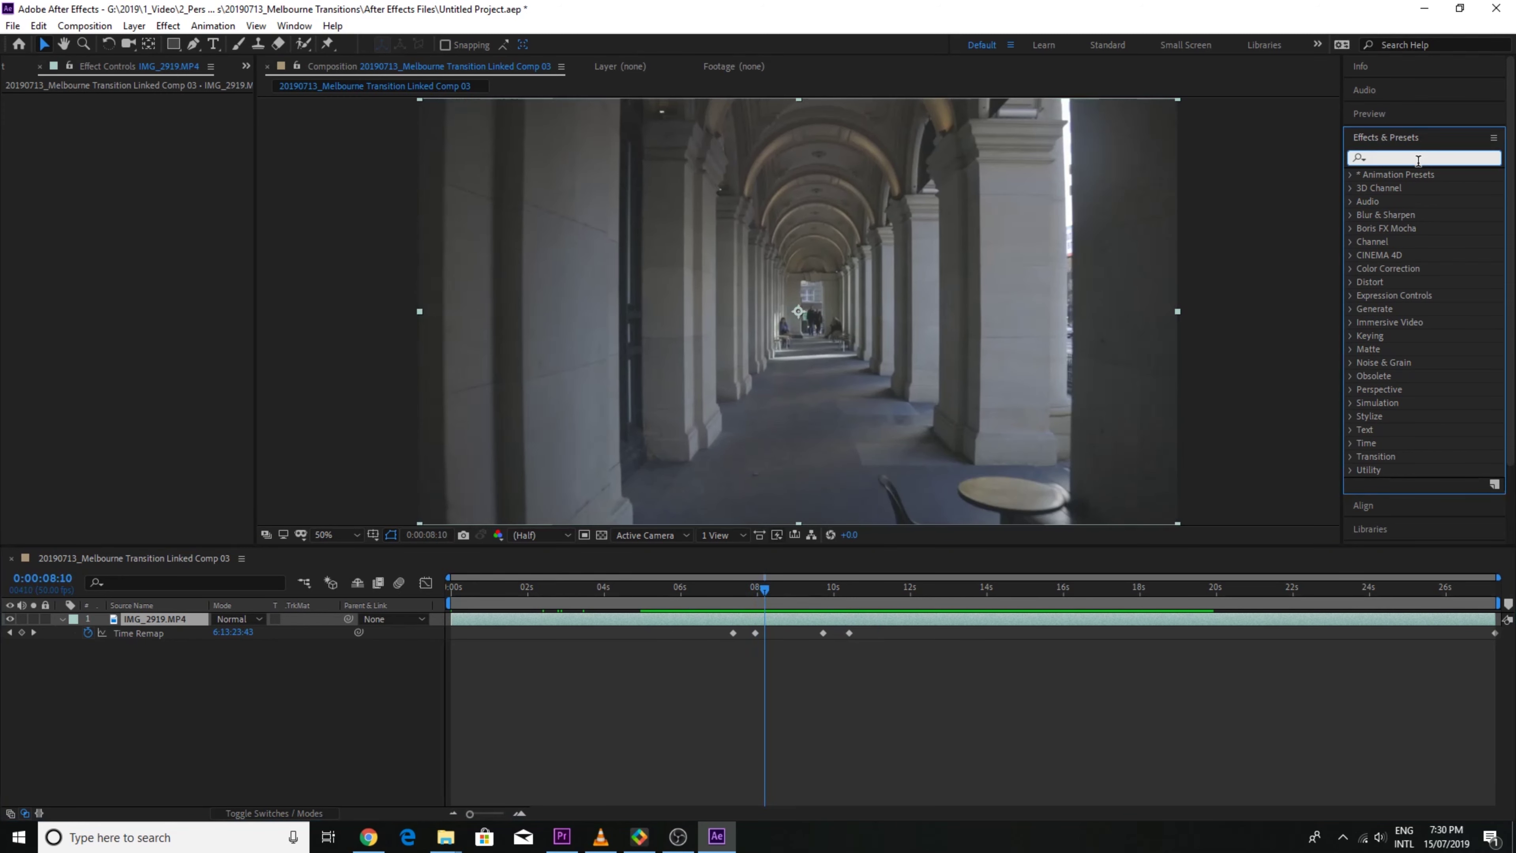
{"action": "type", "text": "cc for"}
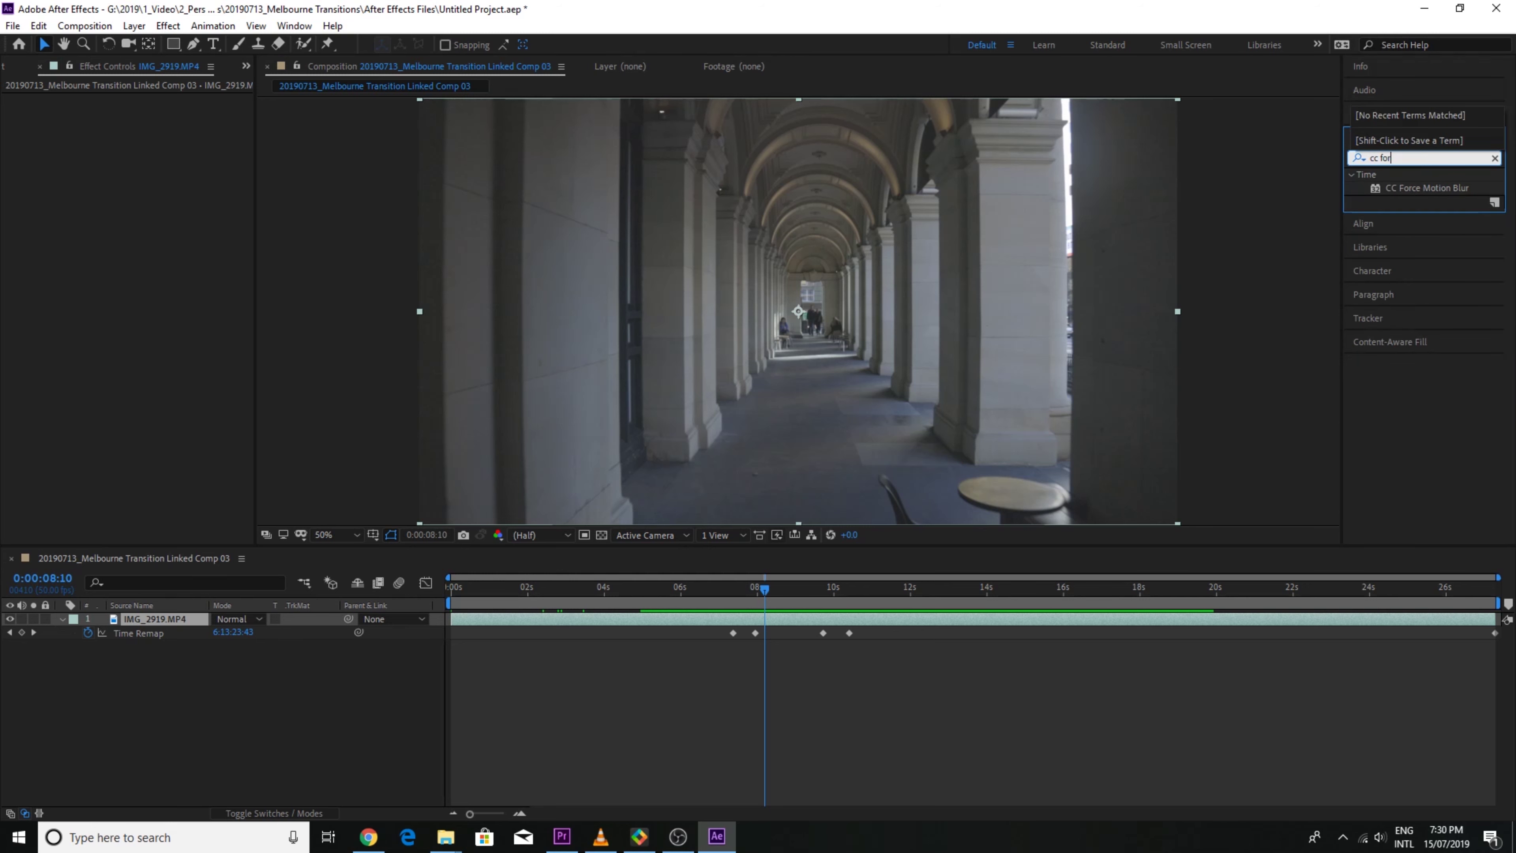
{"action": "left_click_drag", "start_coordinate": [1437, 191], "coordinate": [721, 584]}
Preview the blurred speed ramp and compare a fast frame with CC Force Motion Blur switched off and on
{"action": "key", "text": "space"}
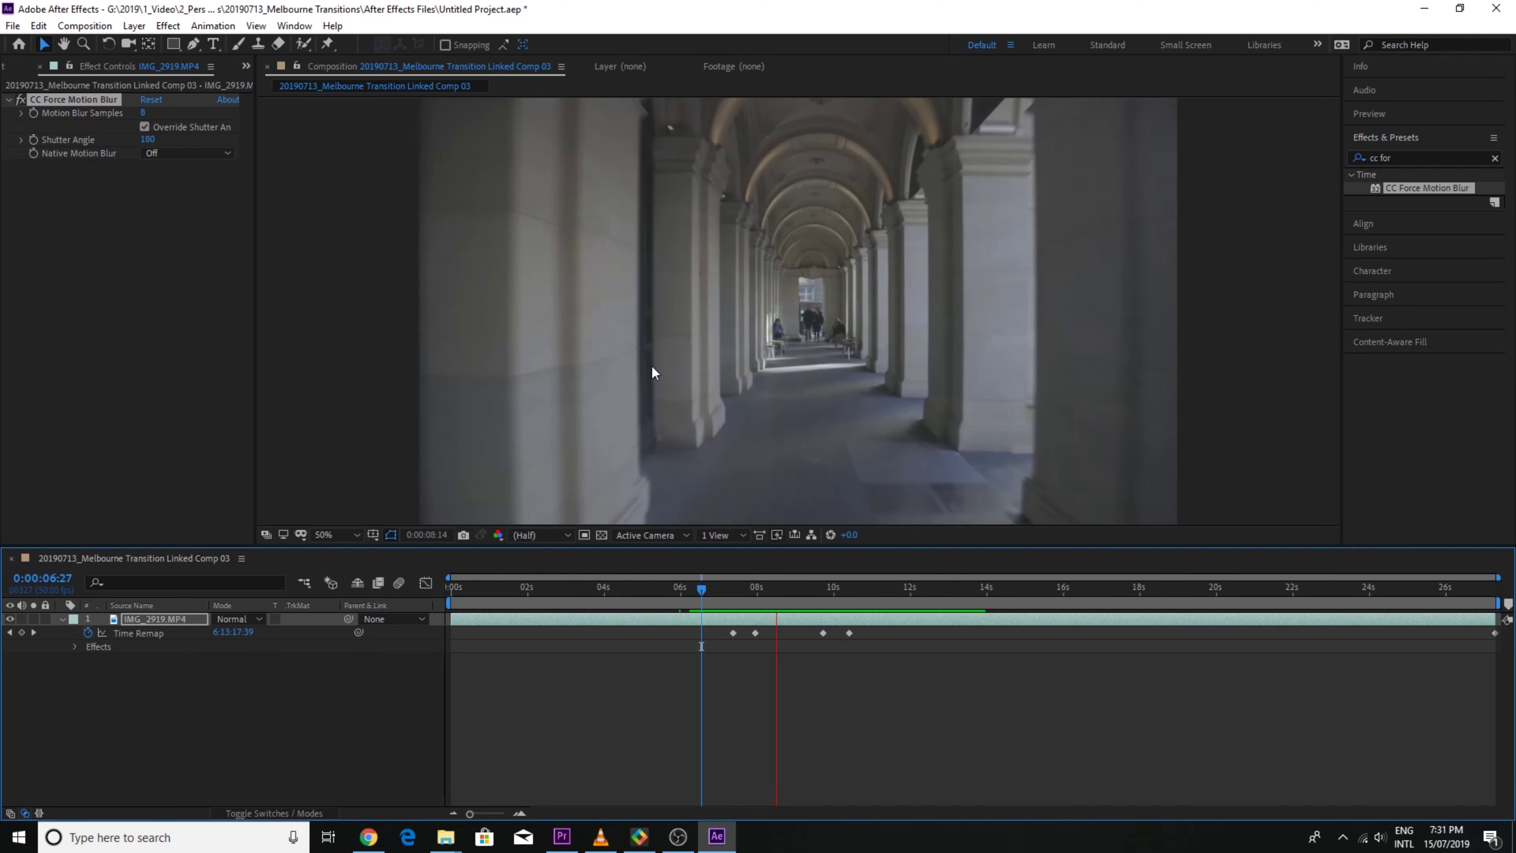
{"action": "key", "text": "space"}
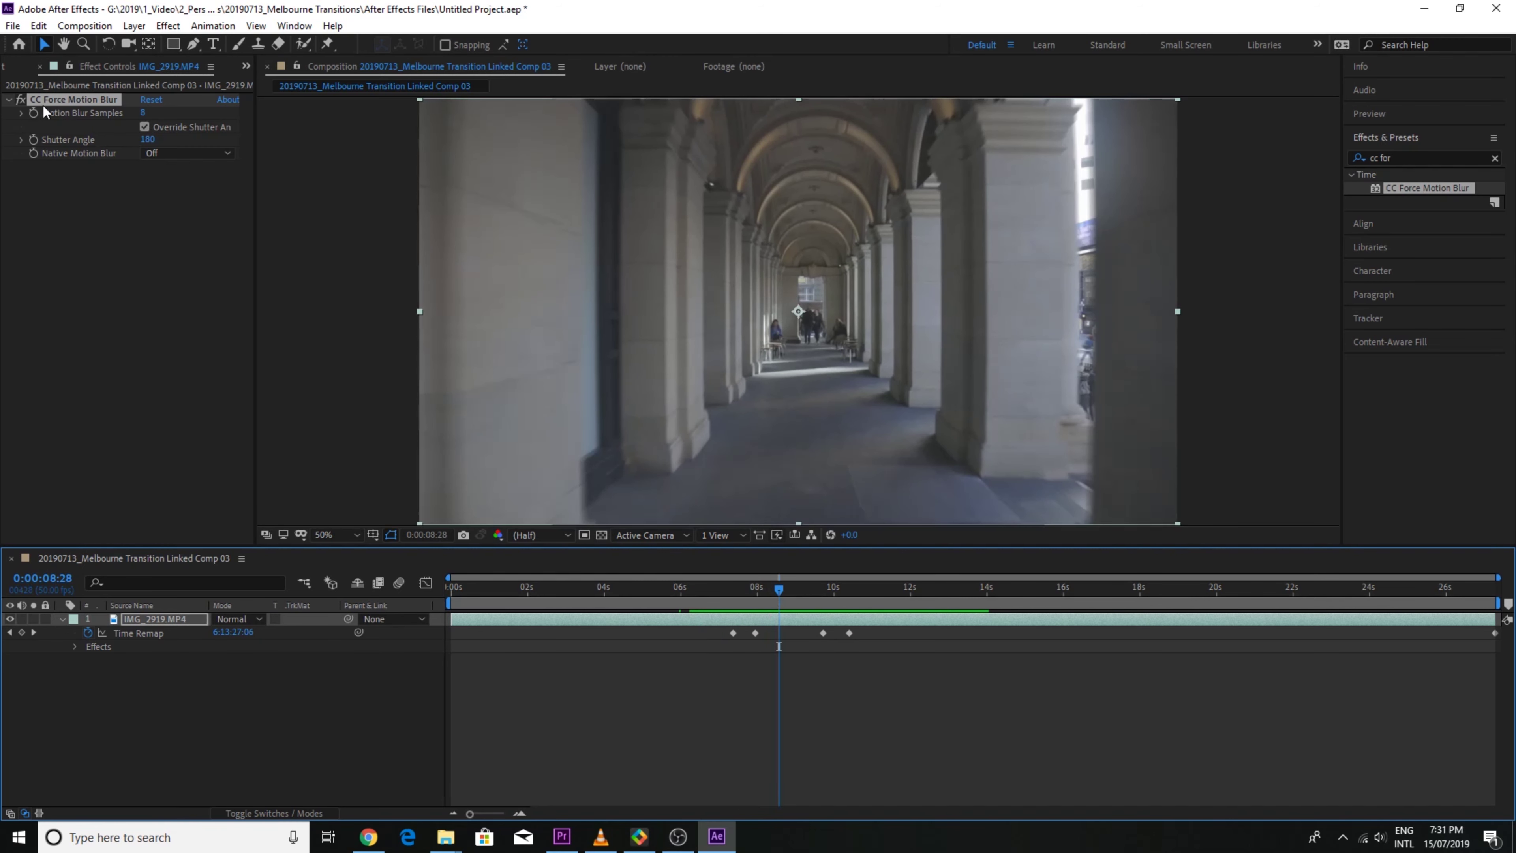
{"action": "left_click", "coordinate": [22, 103]}
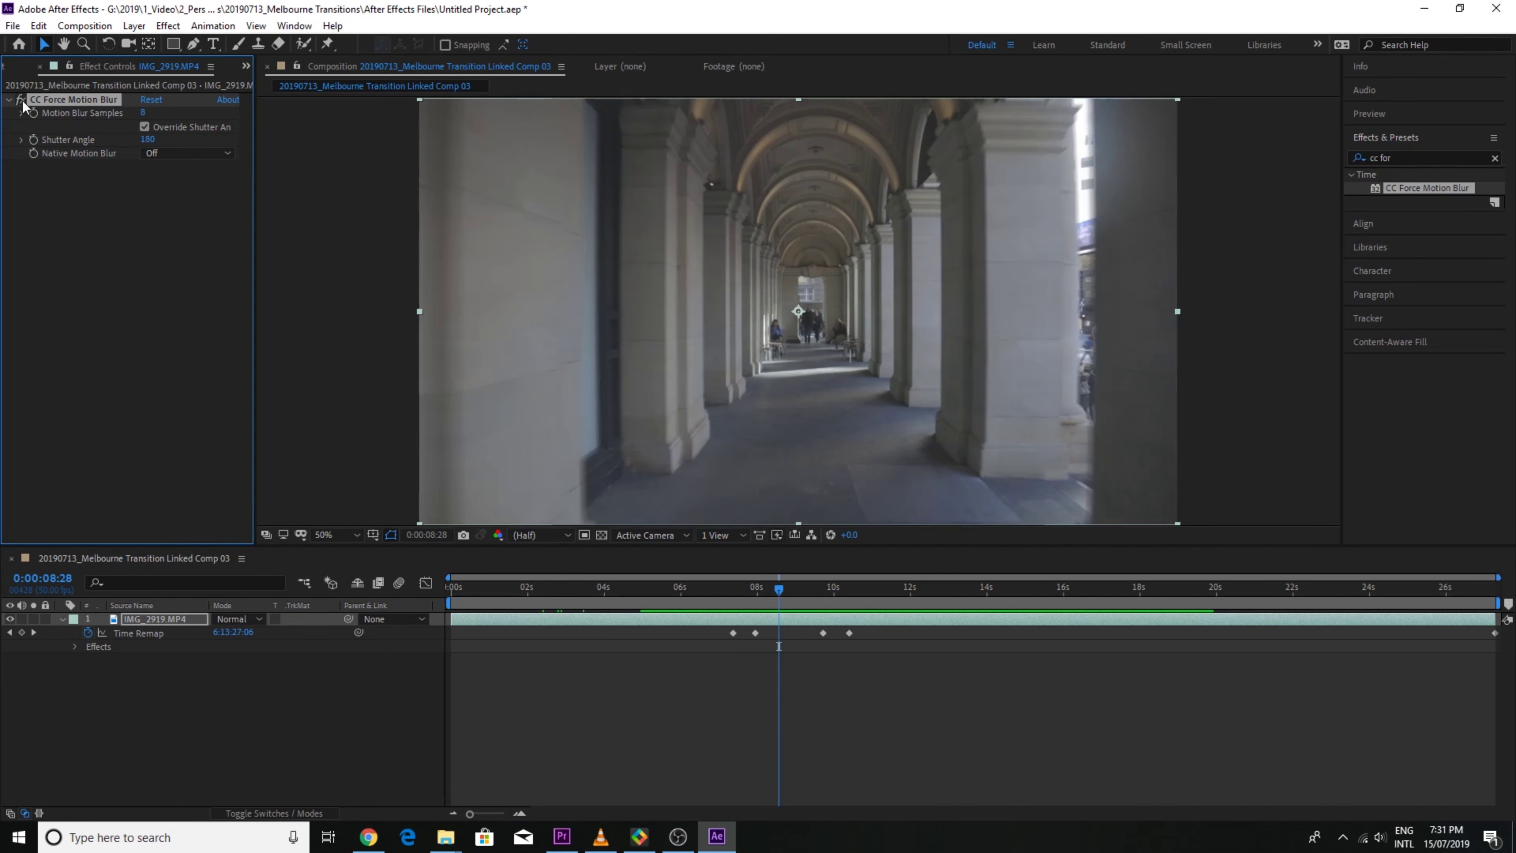
{"action": "left_click", "coordinate": [22, 100]}
{"action": "left_click", "coordinate": [21, 100]}
{"action": "left_click", "coordinate": [22, 100]}
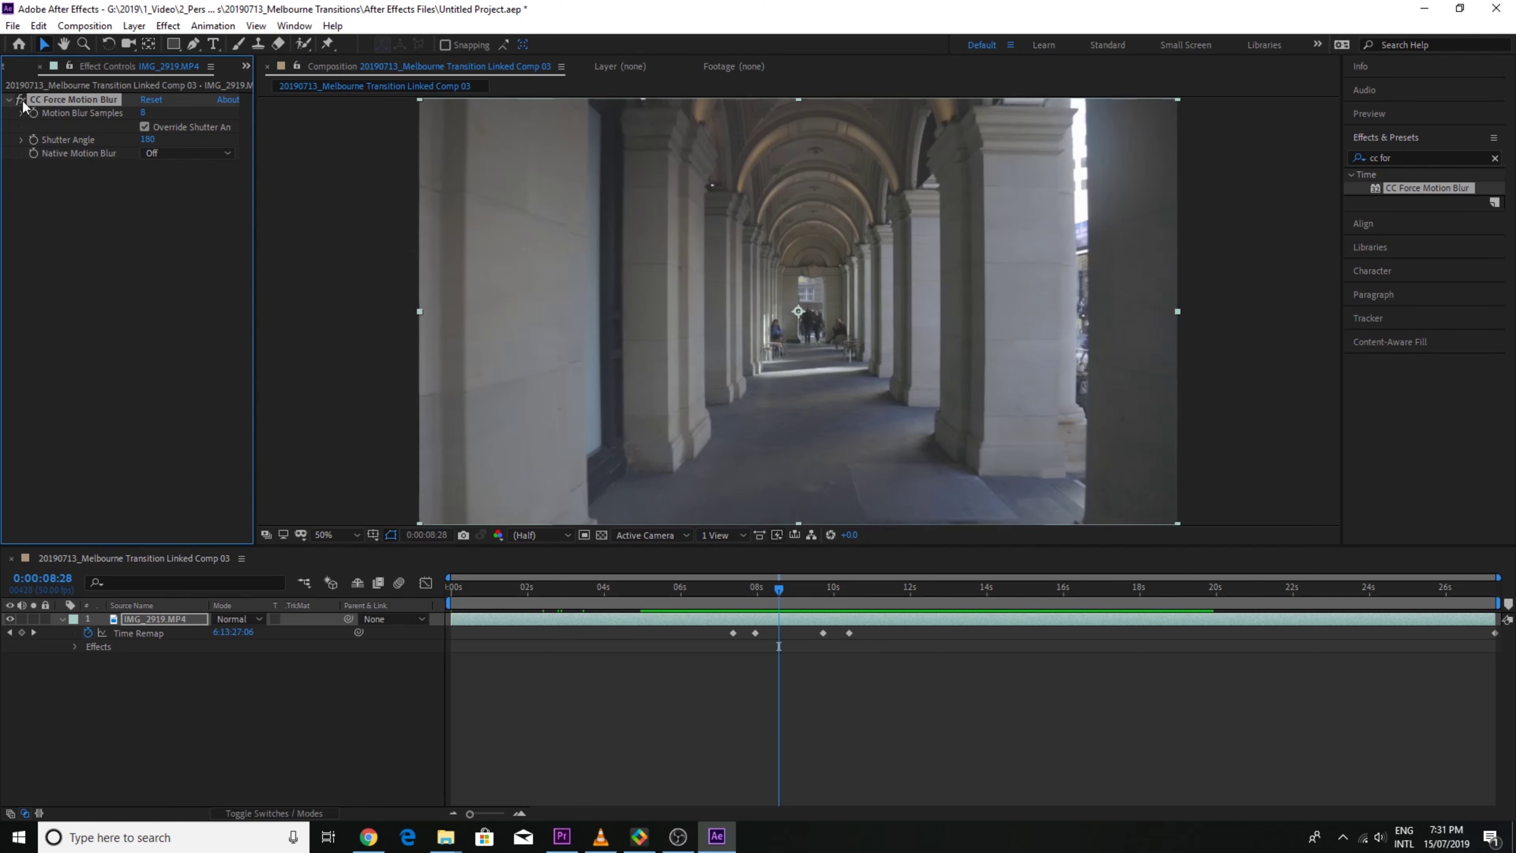
Set the CC Force Motion Blur samples to 22 at 0:00:08:12 and check the blur around 0:00:08:02
{"action": "mouse_move", "coordinate": [779, 591]}
{"action": "left_mouse_down"}
{"action": "mouse_move", "coordinate": [751, 591]}
{"action": "mouse_move", "coordinate": [767, 591]}
{"action": "left_mouse_up"}
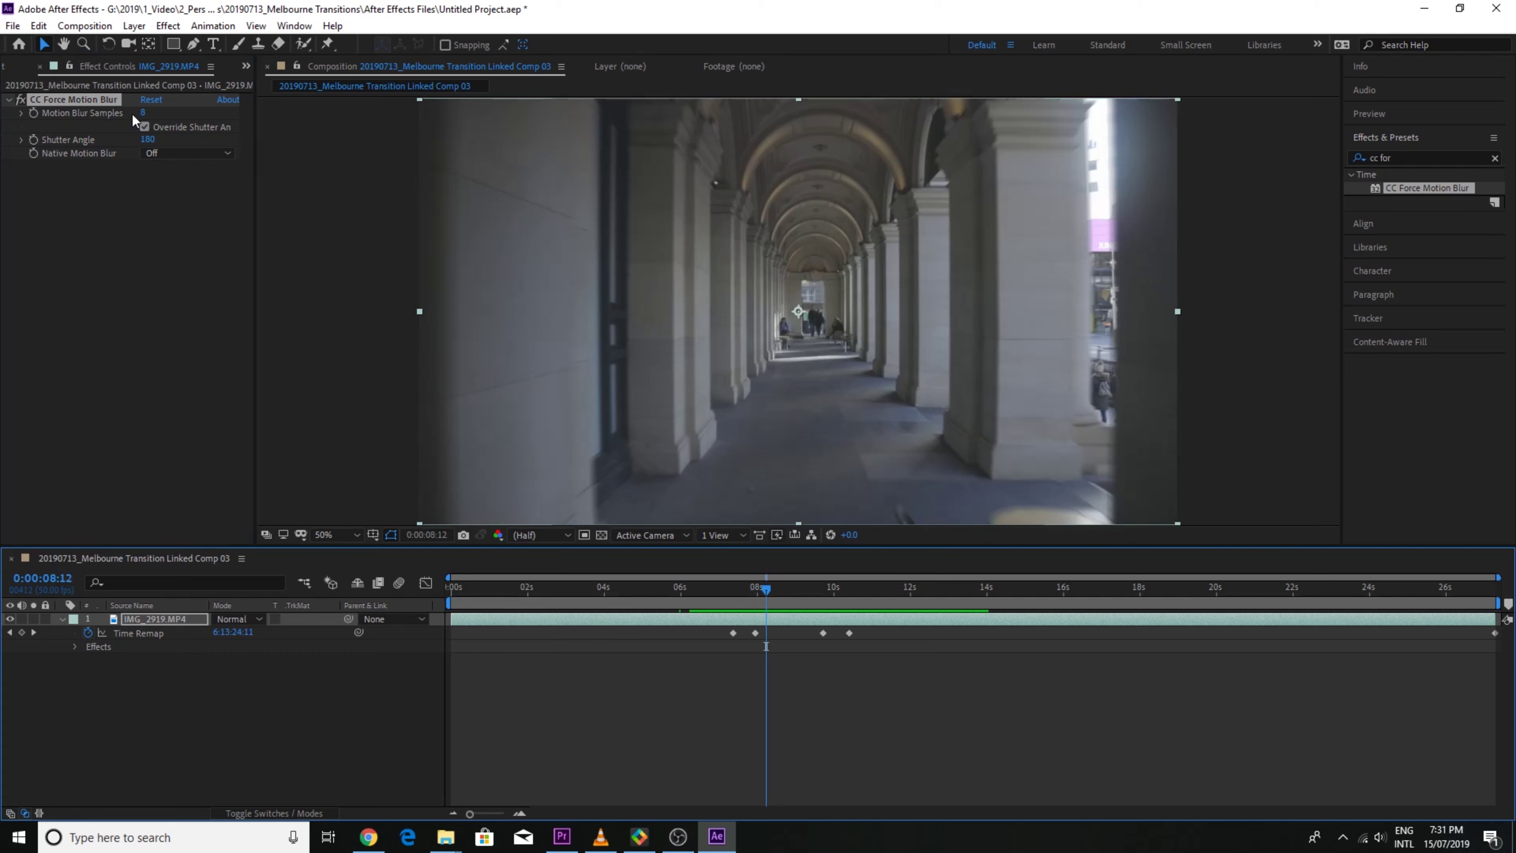
{"action": "left_click_drag", "start_coordinate": [142, 113], "coordinate": [154, 113]}
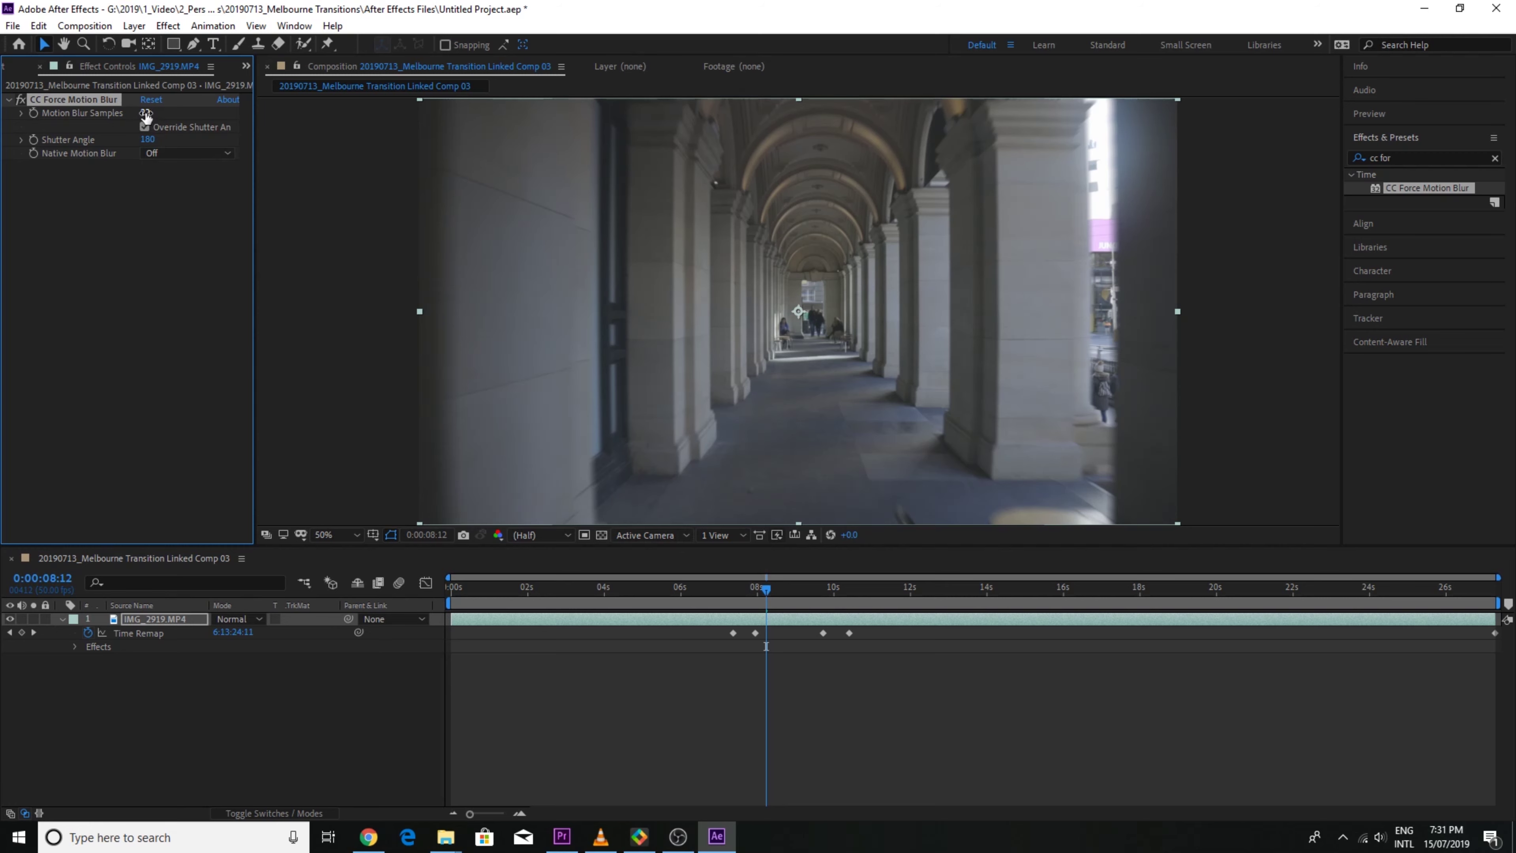
{"action": "left_click_drag", "start_coordinate": [728, 582], "coordinate": [759, 582]}
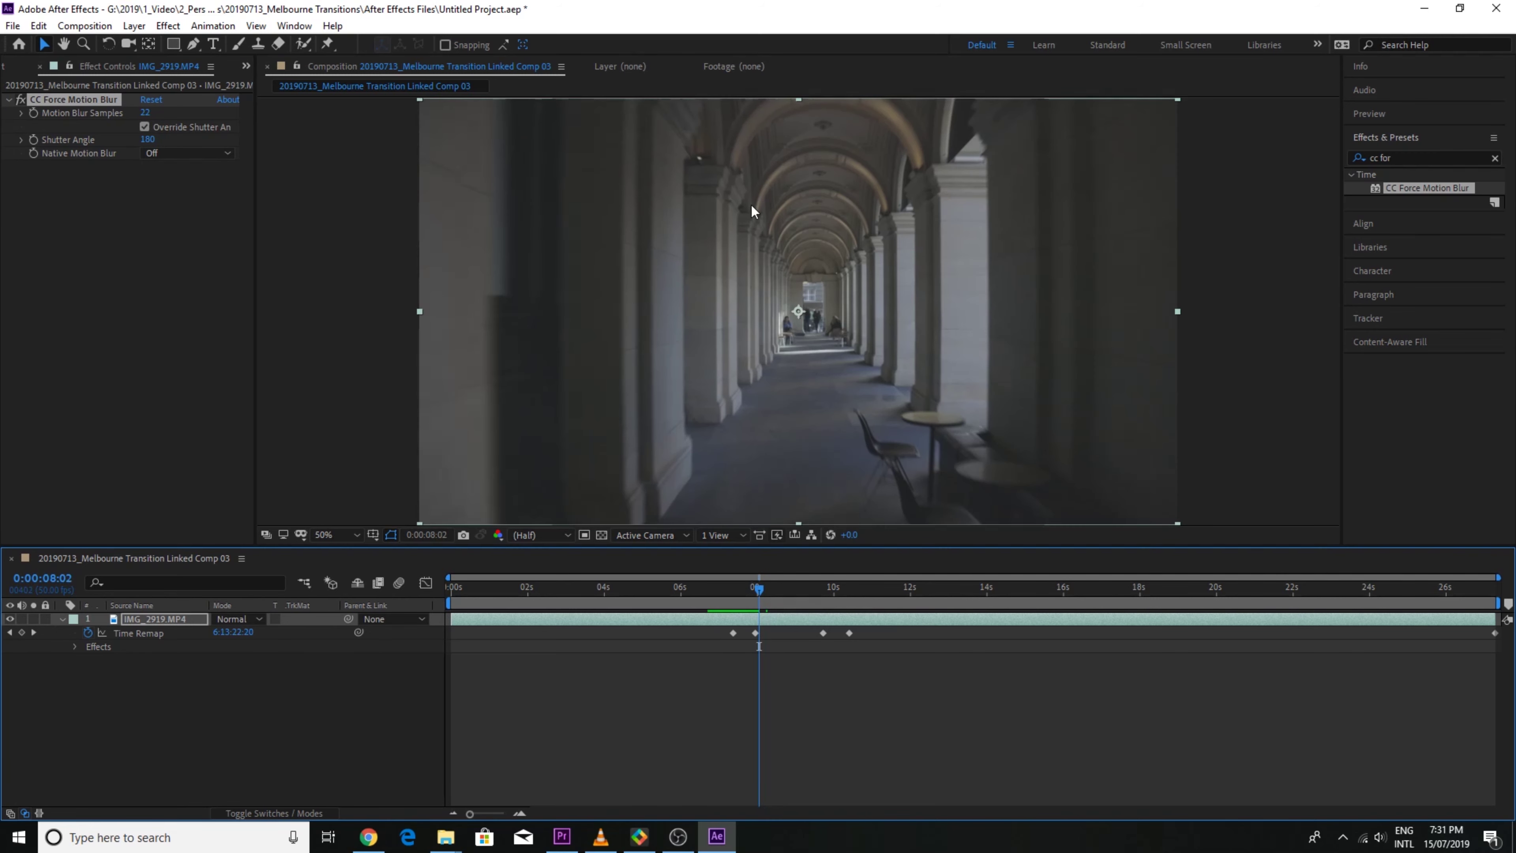